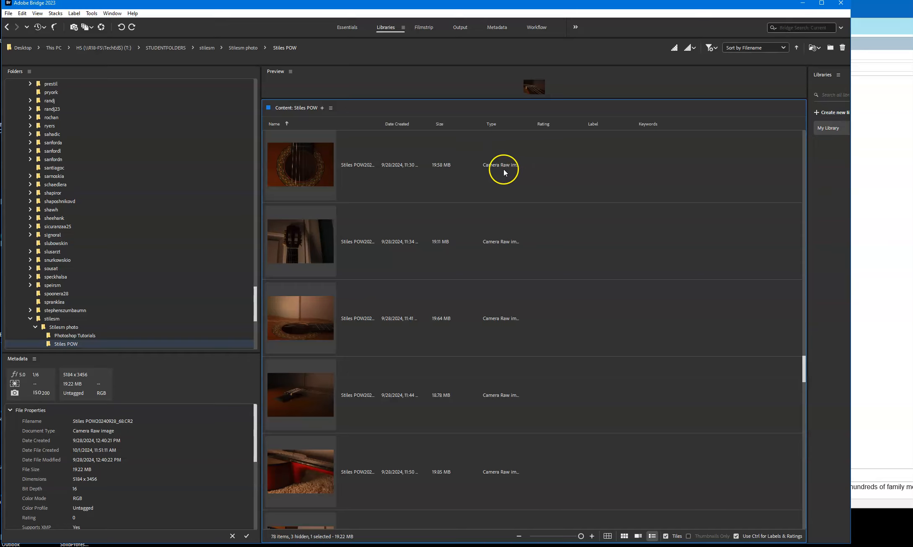
# - Open the five-star JPEG close-up of the guitar strings from Bridge in Photoshop and enlarge the Photoshop window
pyautogui.moveTo(804, 371); pyautogui.dragTo(810, 297)
pyautogui.scroll(4, 585, 397)
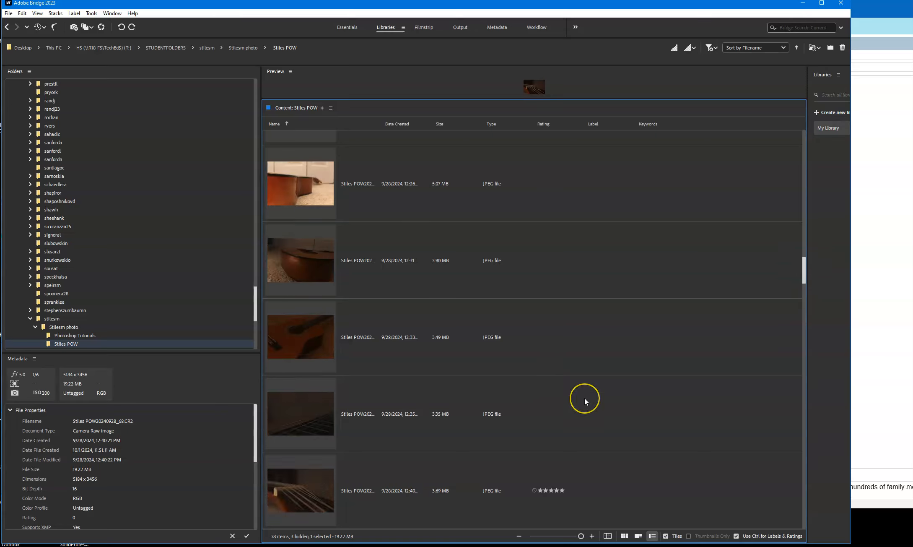
pyautogui.click(303, 420)
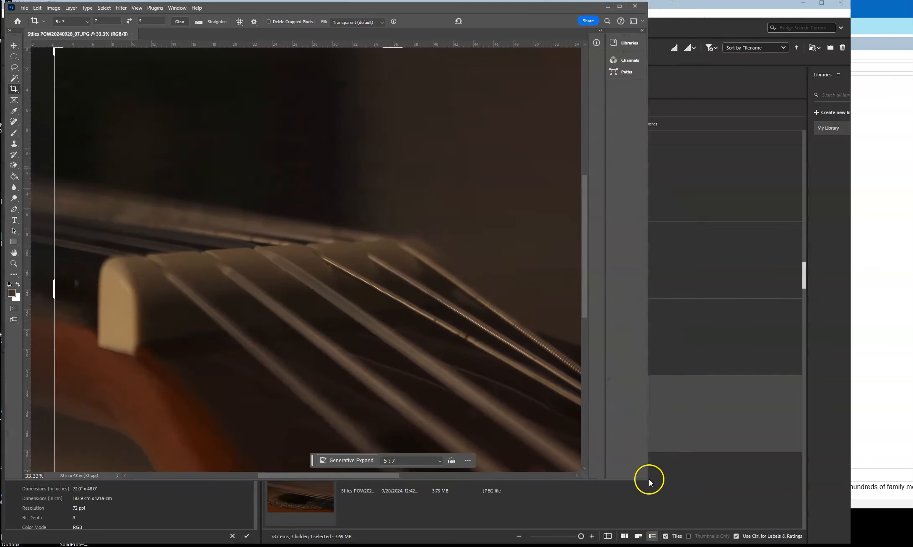
pyautogui.moveTo(647, 479); pyautogui.dragTo(883, 535)
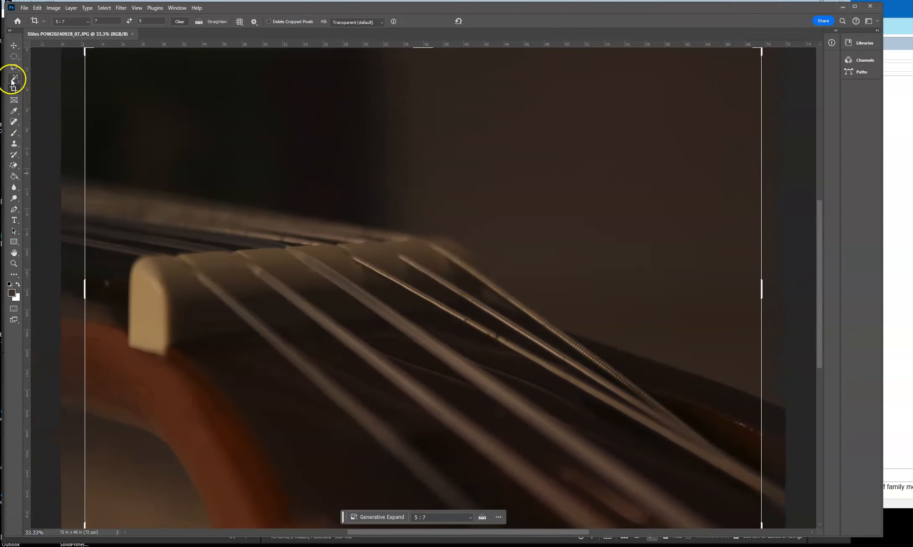
# - Leave the Crop tool and zoom in and out on the guitar photo to examine it, ending with the whole image in view
pyautogui.click(14, 47)
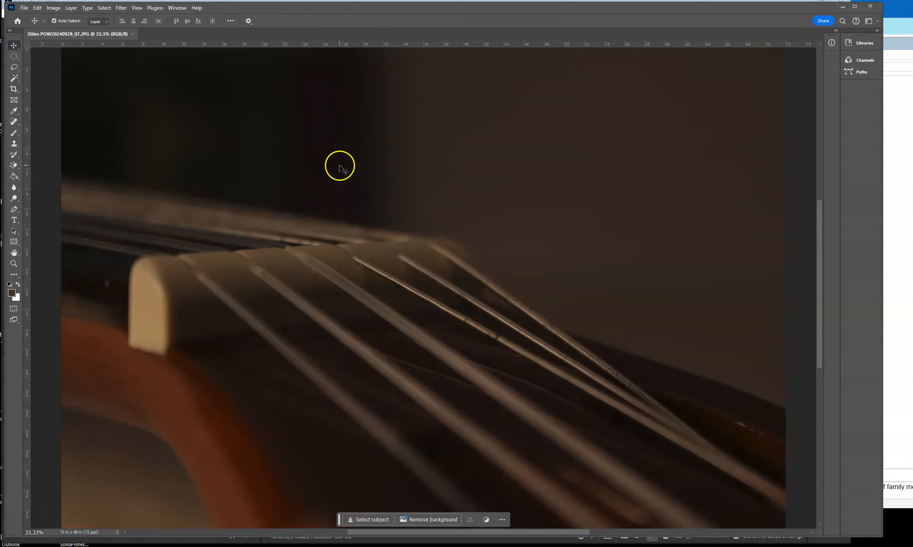
pyautogui.scroll(-1, 342, 180)
pyautogui.scroll(1, 345, 202)
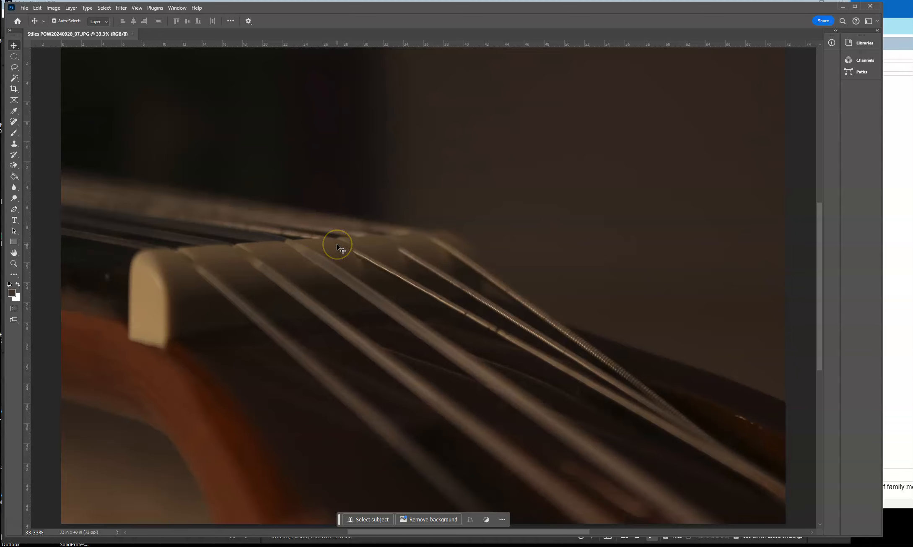
pyautogui.hotkey('ctrl', '-')
pyautogui.hotkey('ctrl', '-')
pyautogui.hotkey('ctrl', '+')
pyautogui.hotkey('ctrl', '+')
pyautogui.hotkey('ctrl', '+')
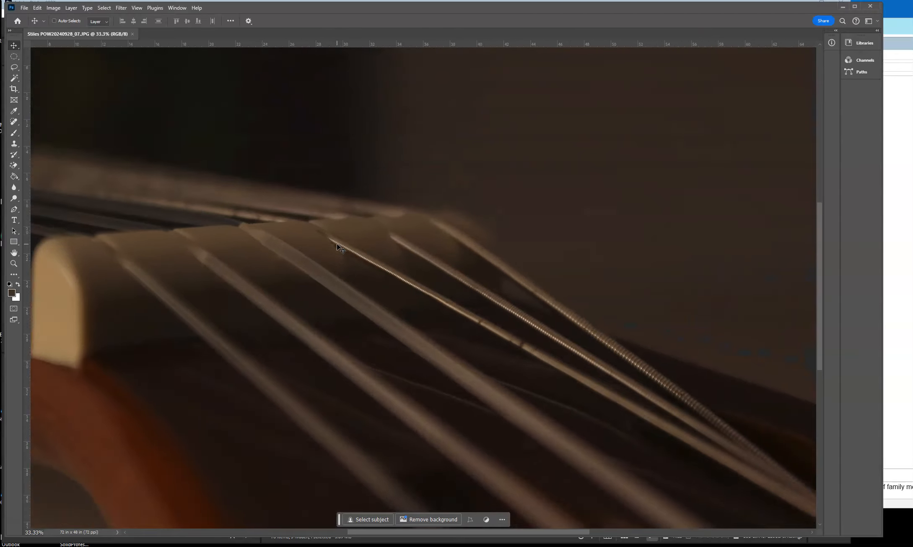
pyautogui.hotkey('ctrl', '-')
pyautogui.hotkey('ctrl', '-')
pyautogui.hotkey('ctrl', '-')
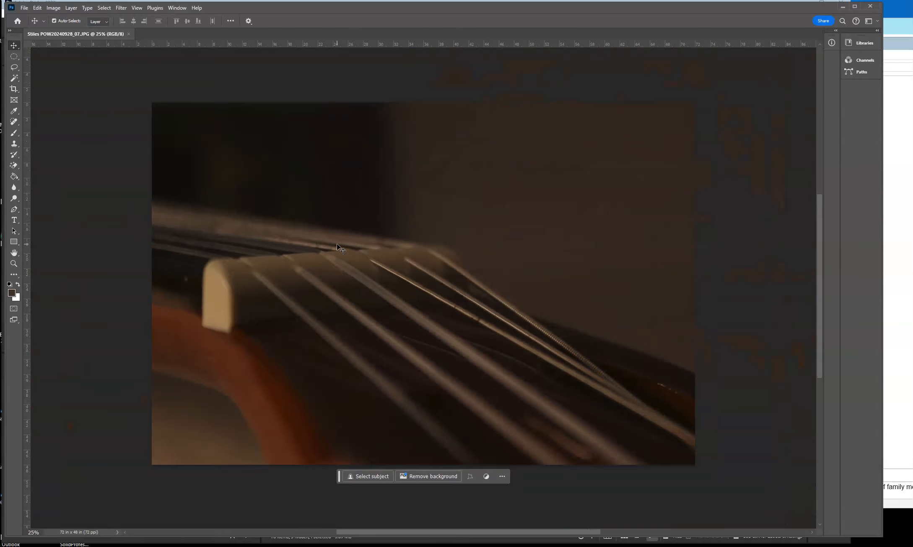
pyautogui.click(14, 264)
pyautogui.moveTo(173, 202)
pyautogui.mouseDown()
pyautogui.moveTo(212, 226)
pyautogui.moveTo(164, 197)
pyautogui.moveTo(251, 238)
pyautogui.moveTo(162, 197)
pyautogui.mouseUp()
pyautogui.moveTo(299, 258); pyautogui.dragTo(379, 285)
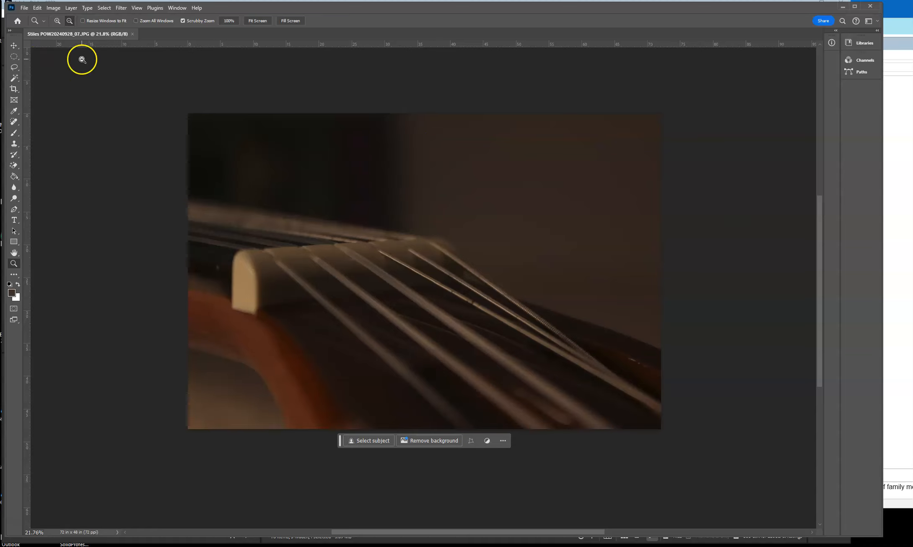
# - Start saving a copy of the photo and set the file type to Photoshop DCS 1.0 (*.EPS)
pyautogui.click(24, 8)
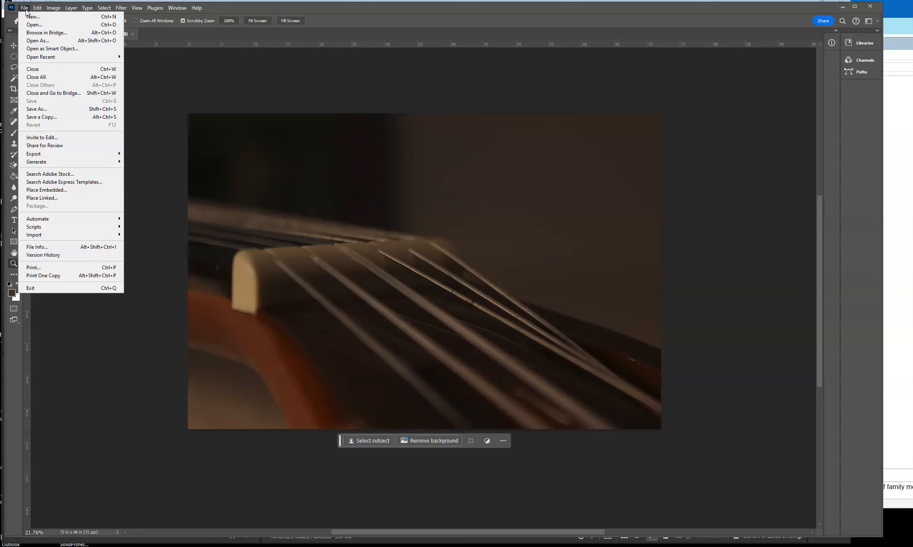
pyautogui.click(57, 117)
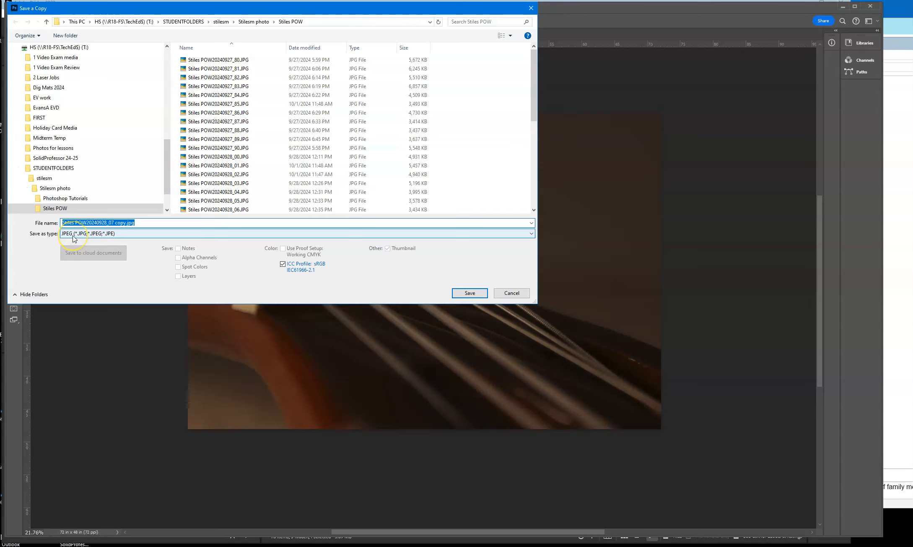
pyautogui.click(148, 234)
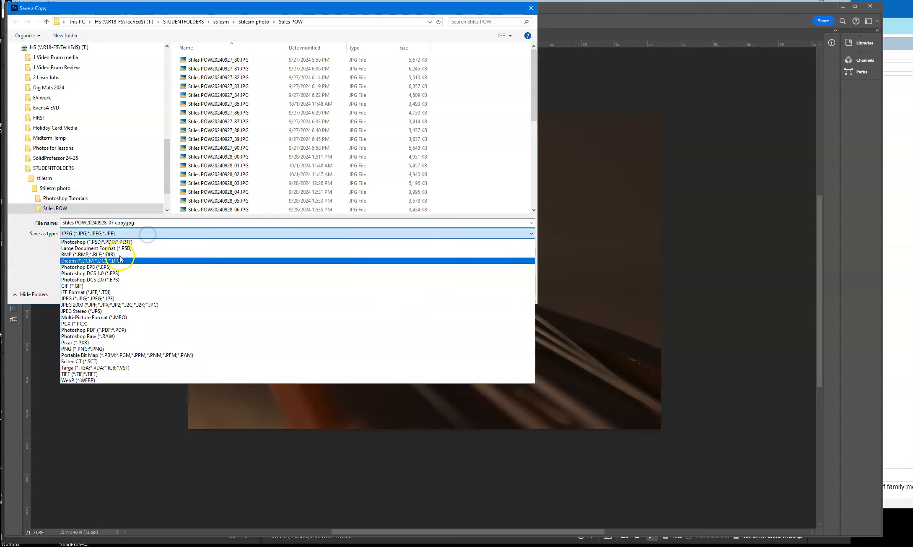
pyautogui.click(103, 274)
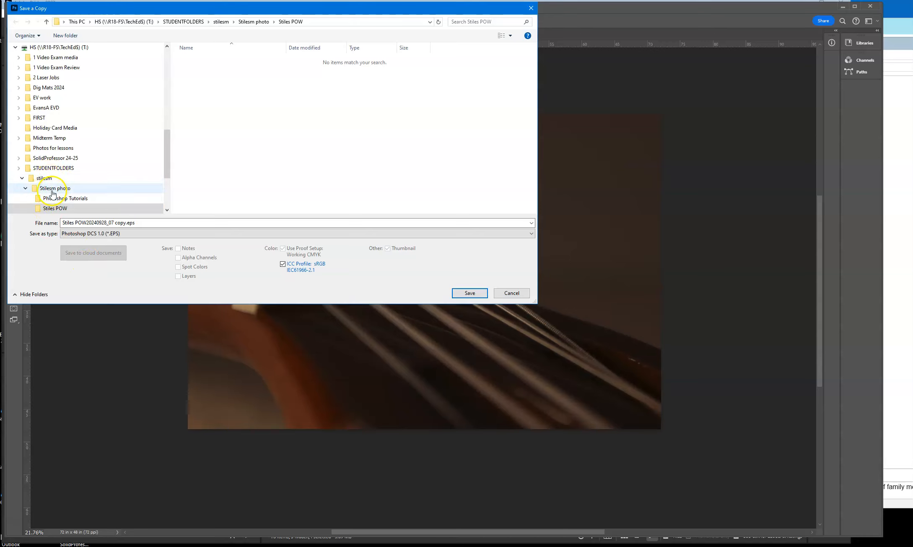
# - Create a folder named Working Prints in the parent photo folder and open it as the save location
pyautogui.click(46, 188)
pyautogui.rightClick(232, 119)
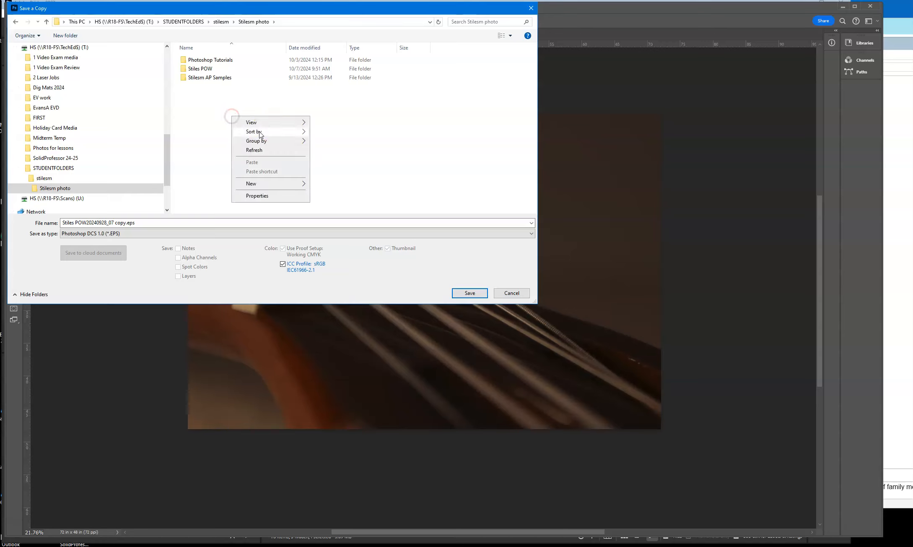
pyautogui.moveTo(274, 186)
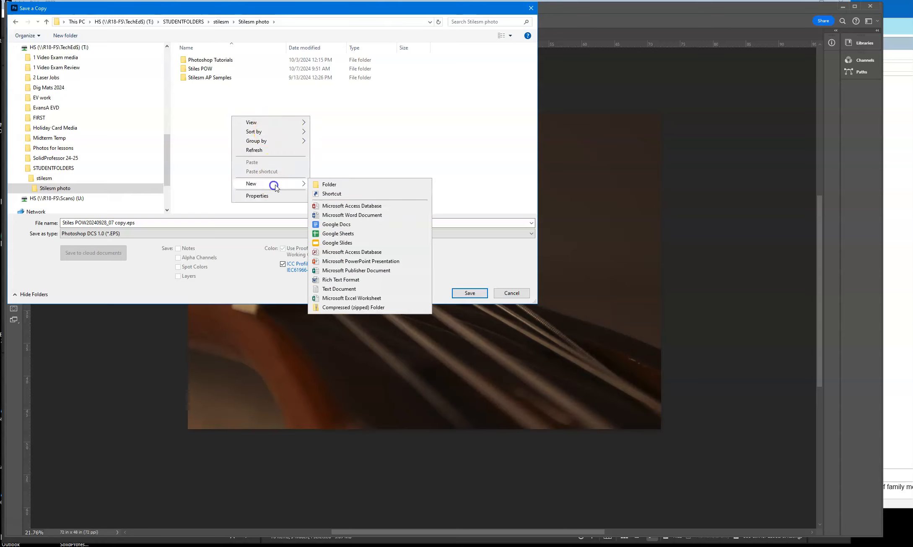
pyautogui.click(335, 184)
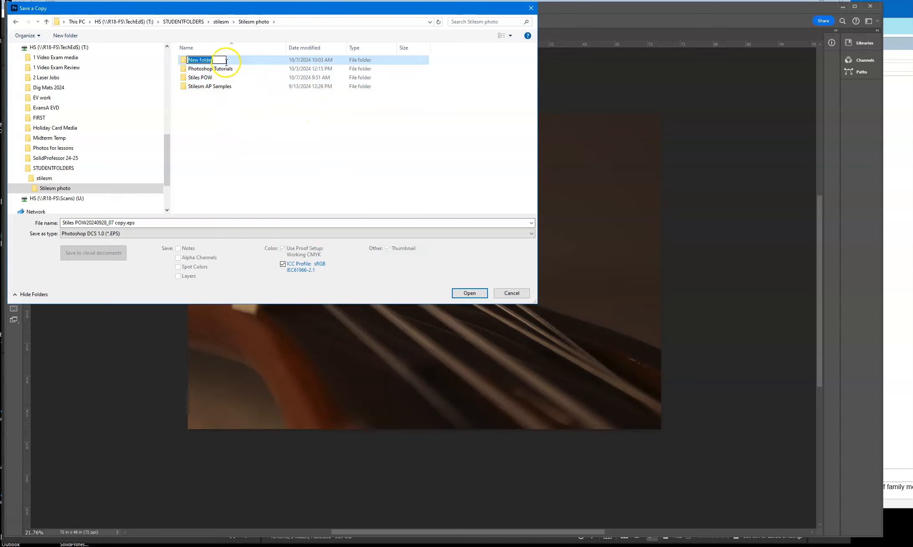
pyautogui.write('Working Prints')
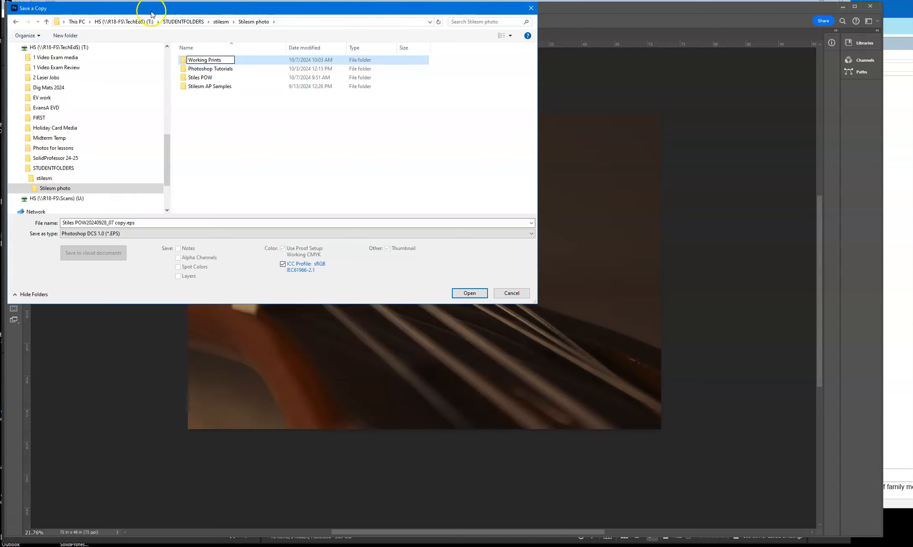
pyautogui.click(185, 60)
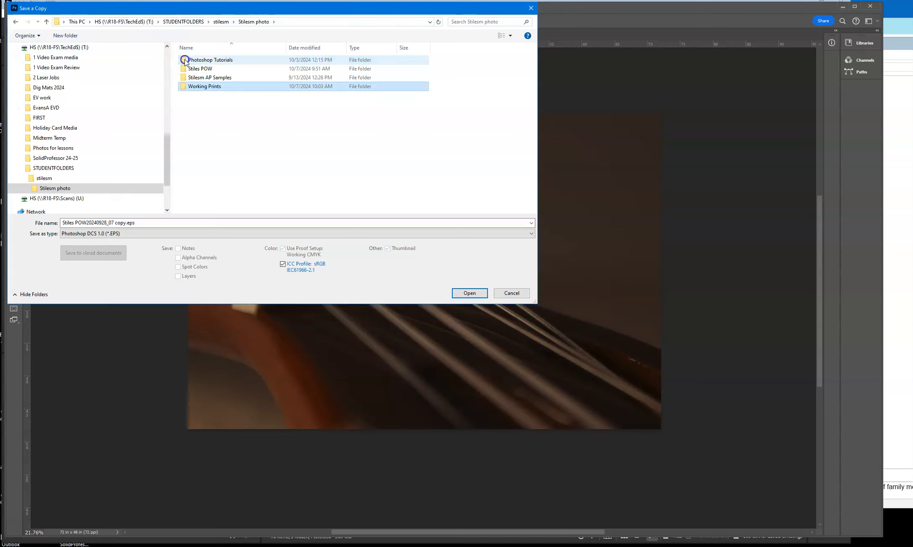
pyautogui.doubleClick(185, 87)
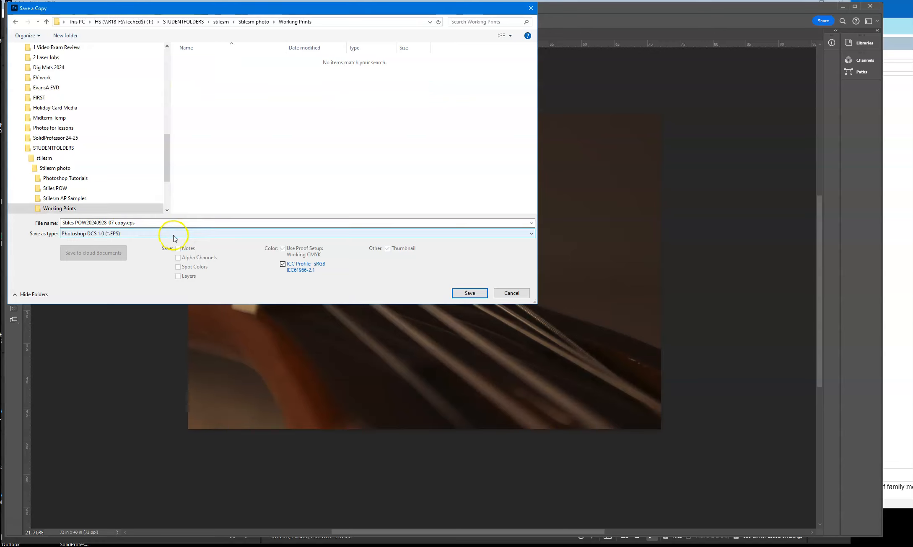
# - Replace the part of the copy's file name between the surname and the extension with "Print 1 neck"
pyautogui.click(126, 223)
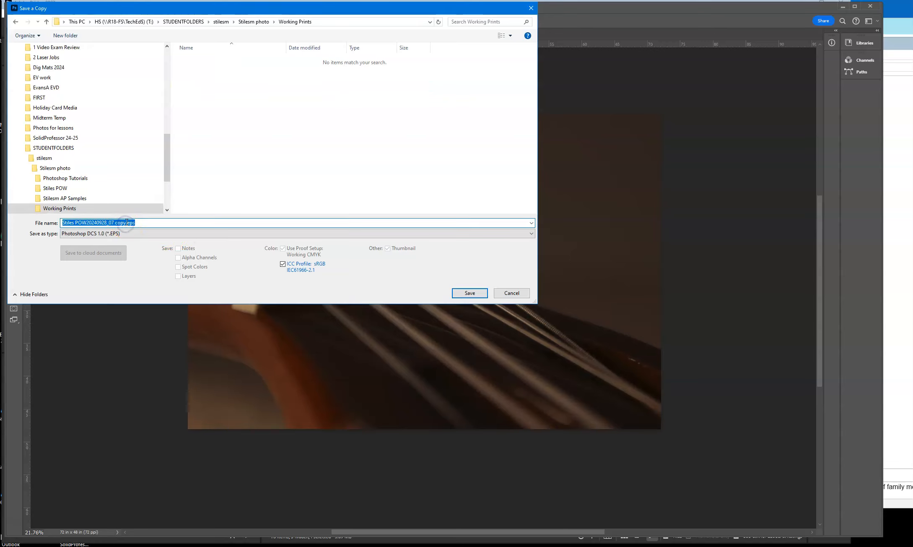
pyautogui.click(126, 222)
pyautogui.moveTo(127, 222); pyautogui.dragTo(60, 223)
pyautogui.click(81, 223)
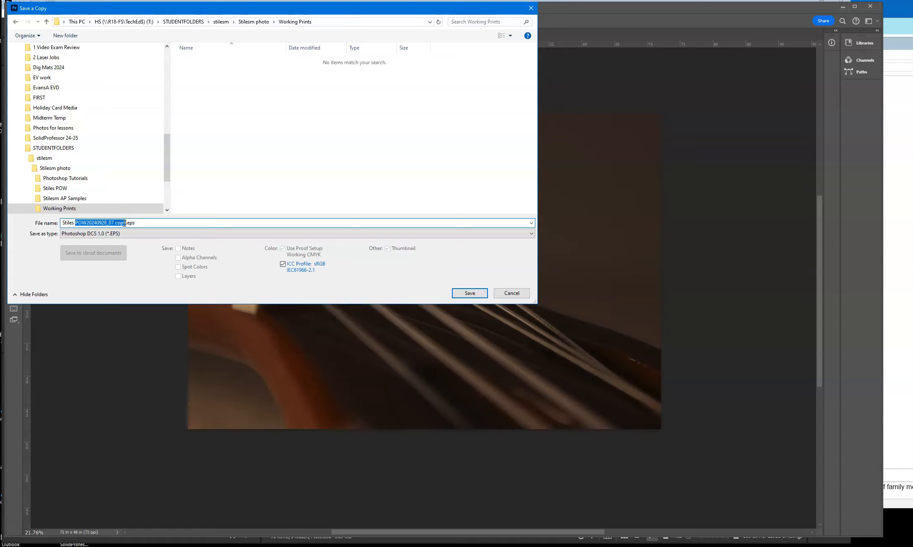
pyautogui.write('Print 1 neck')
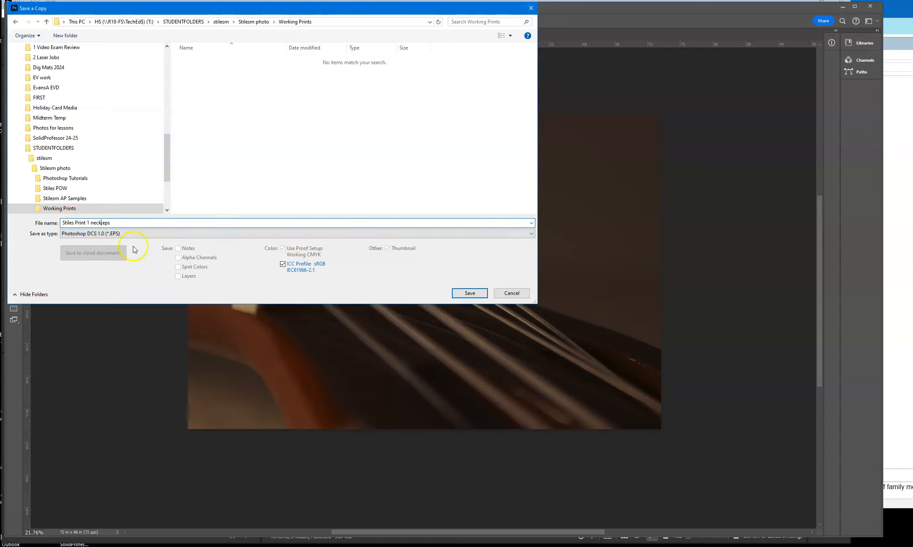
# - Set the copy's file type to Photoshop (*.PSD;*.PDD;*.PSDT) and save it in the Working Prints folder
pyautogui.click(160, 234)
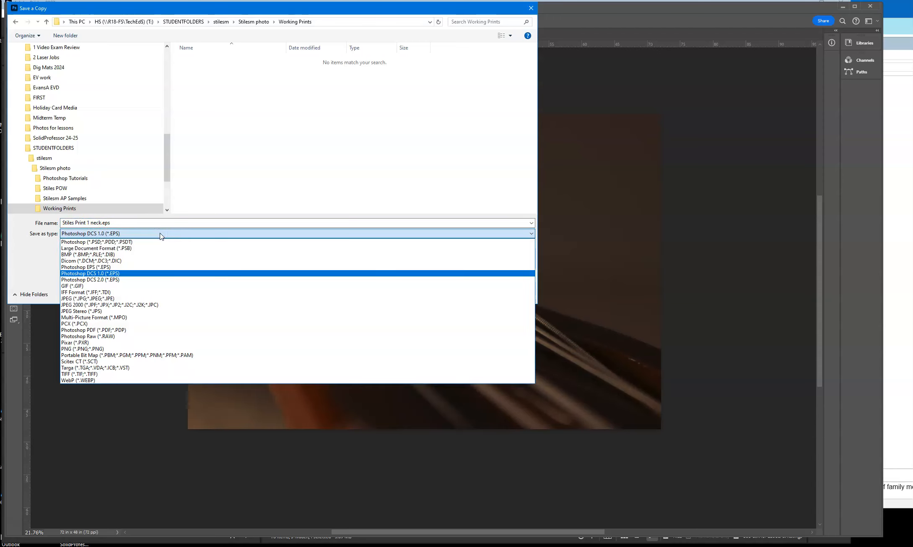
pyautogui.click(89, 268)
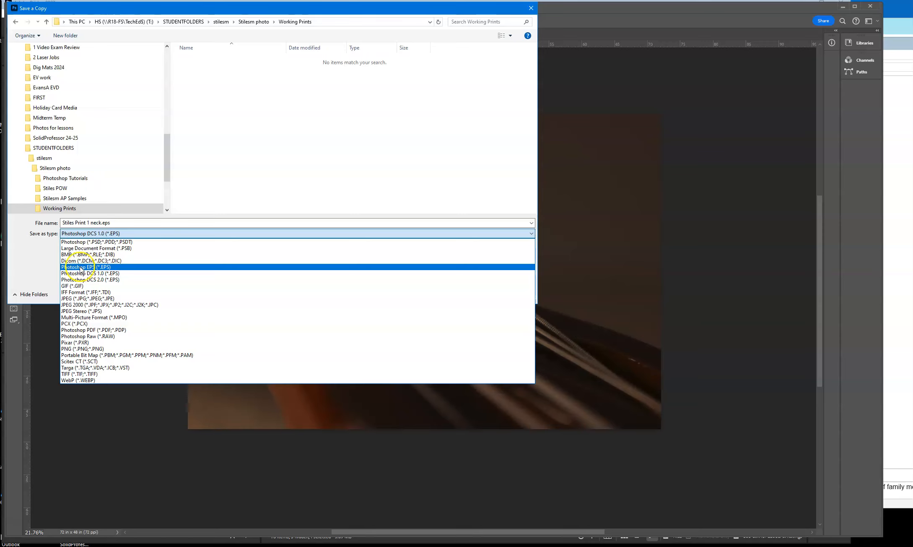
pyautogui.click(85, 243)
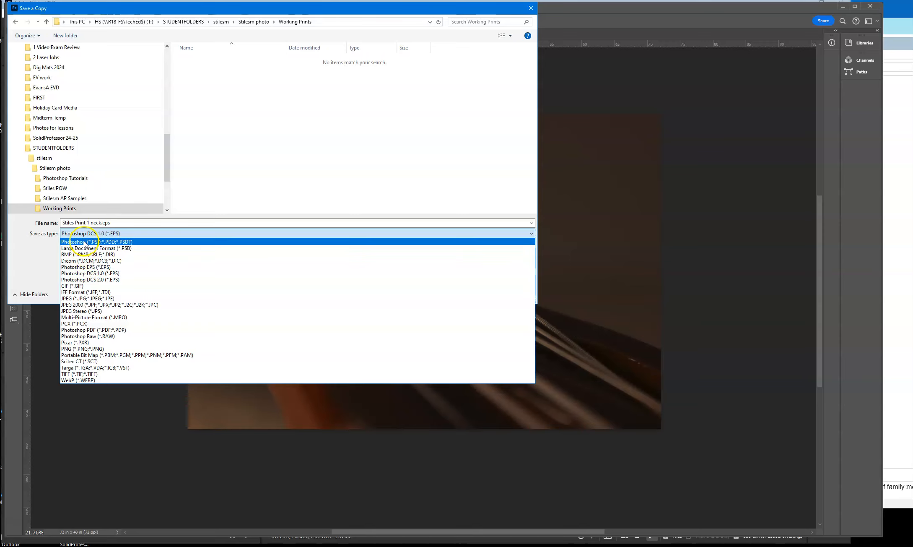
pyautogui.click(85, 242)
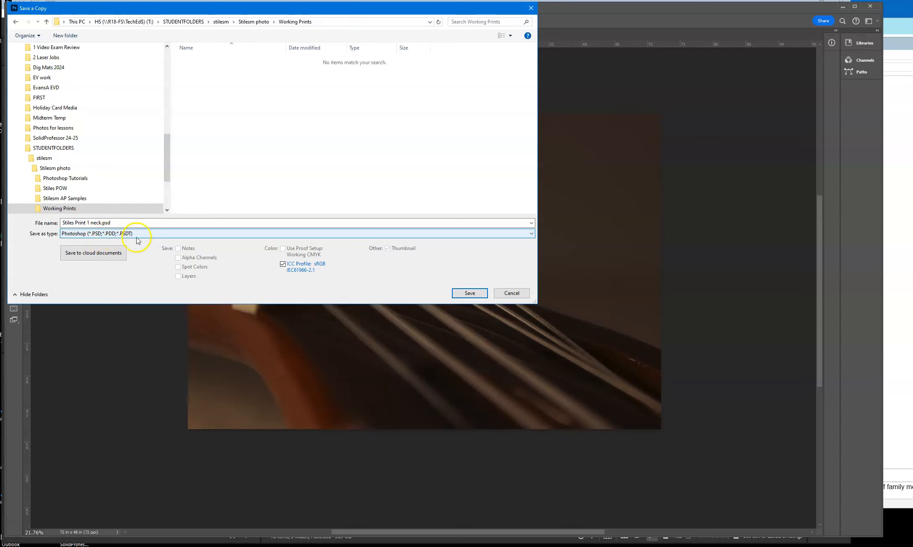
pyautogui.click(163, 232)
pyautogui.click(110, 242)
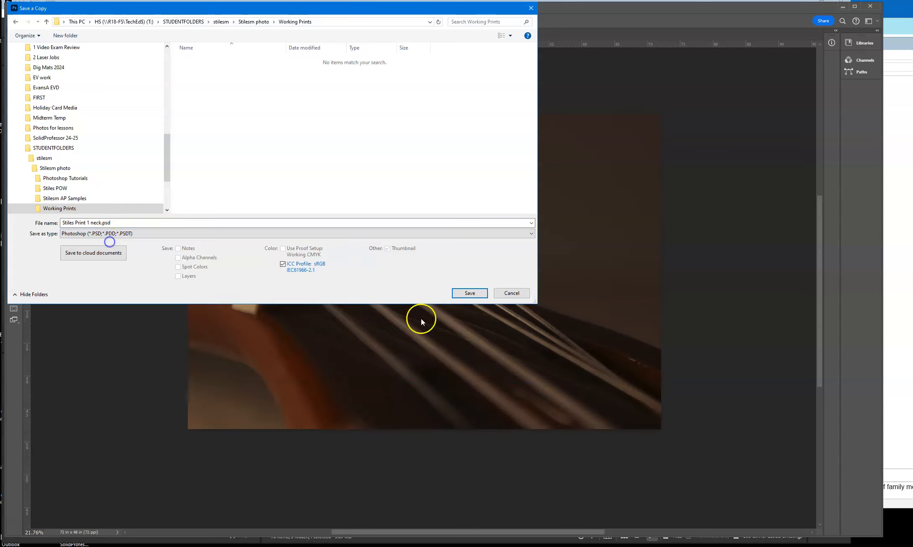
pyautogui.click(473, 293)
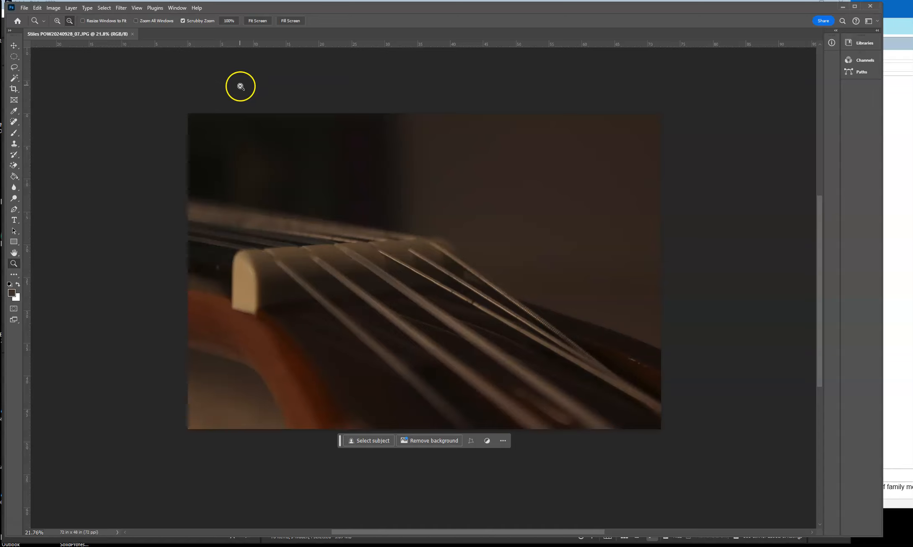
# - Show the Layers panel and place it in the empty area beside the photo
pyautogui.click(177, 8)
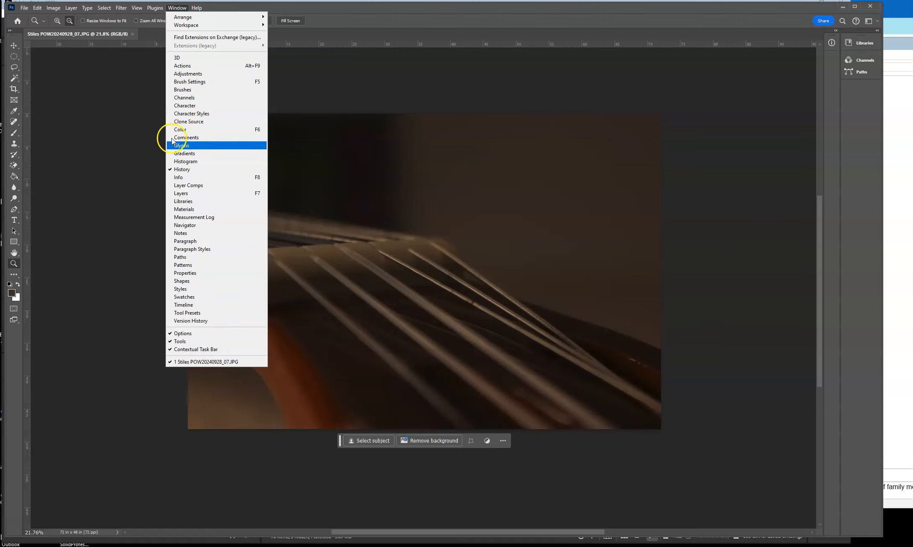
pyautogui.click(172, 195)
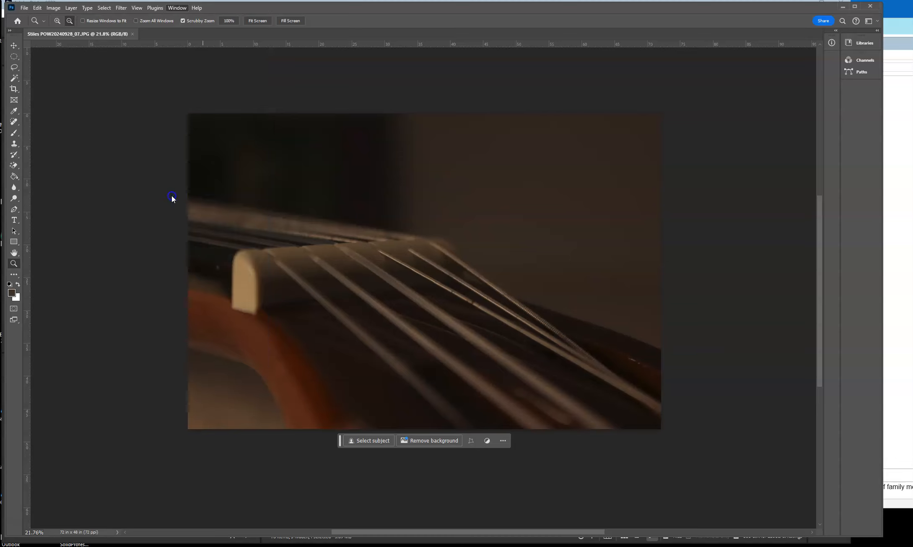
pyautogui.moveTo(683, 265); pyautogui.dragTo(755, 87)
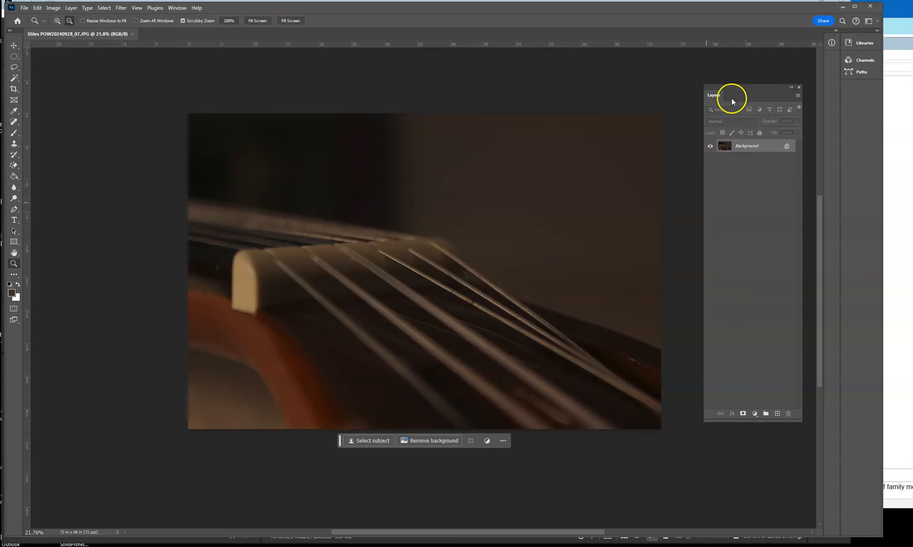
pyautogui.moveTo(744, 84); pyautogui.dragTo(743, 94)
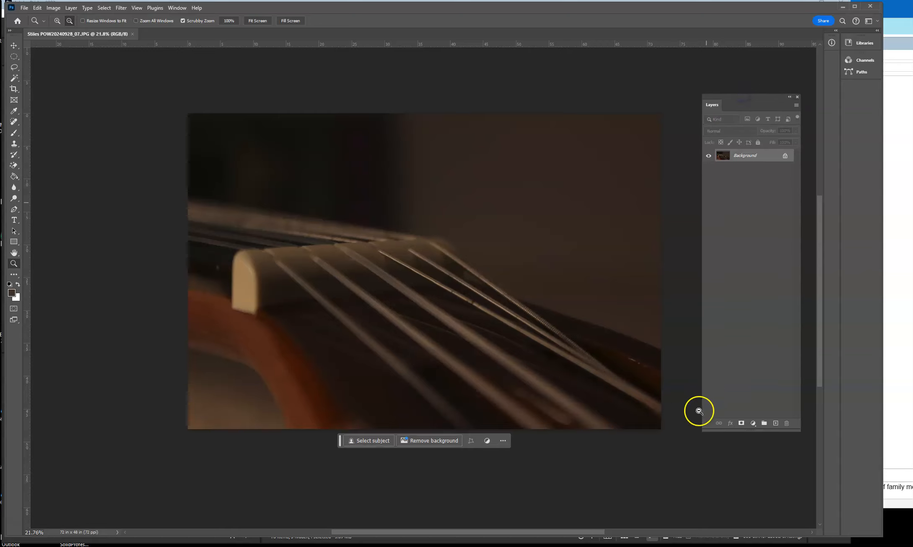
# - Duplicate the Background layer under the name Work and deselect all layers
pyautogui.rightClick(749, 159)
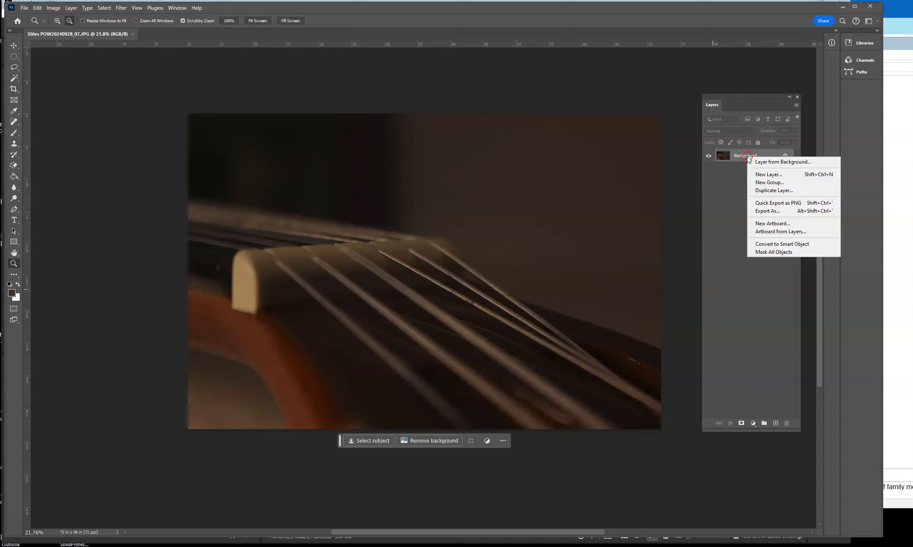
pyautogui.click(790, 191)
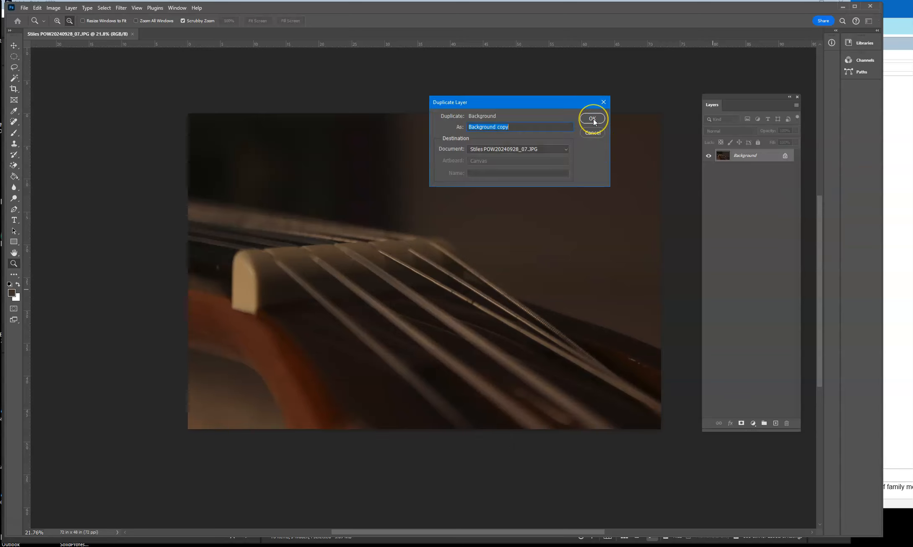
pyautogui.click(508, 128)
pyautogui.write('Work')
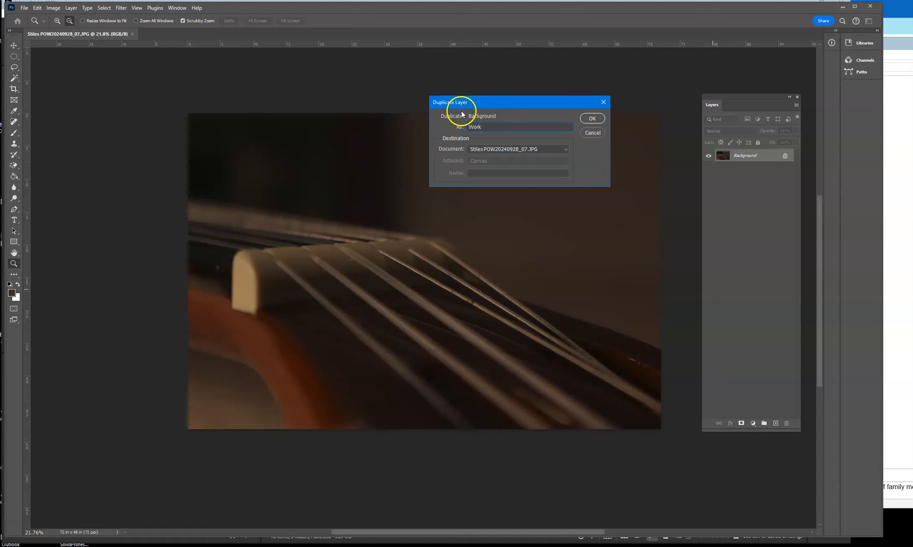
pyautogui.click(592, 119)
pyautogui.click(738, 194)
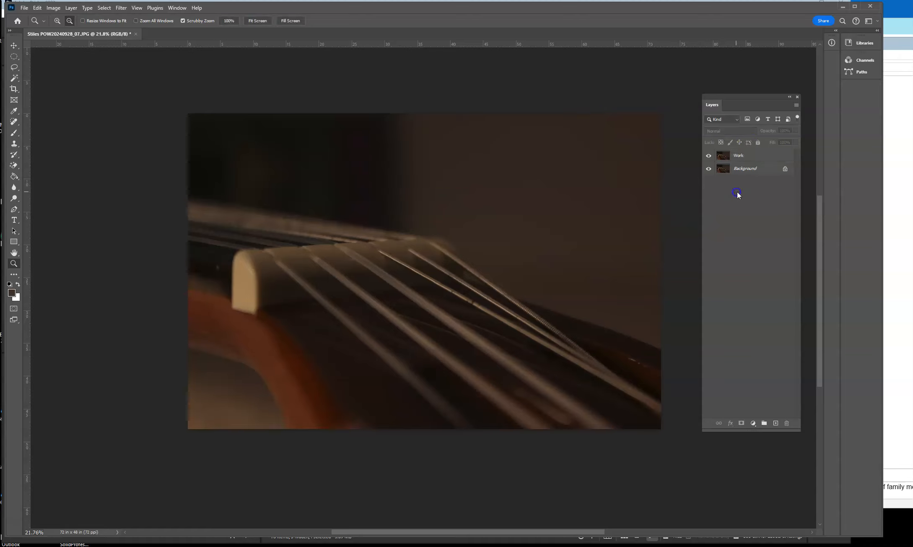
pyautogui.click(752, 155)
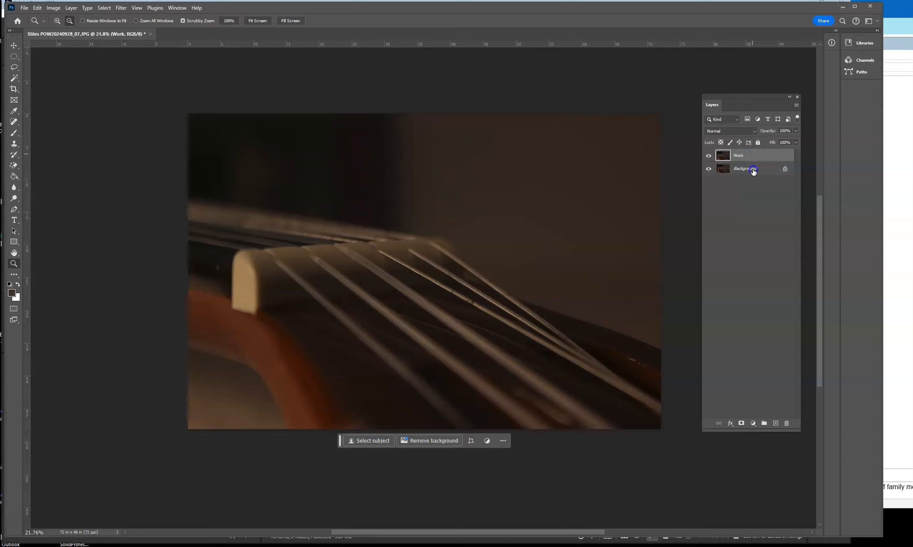
pyautogui.click(753, 169)
pyautogui.click(753, 153)
pyautogui.click(754, 169)
pyautogui.click(755, 155)
pyautogui.click(754, 168)
pyautogui.click(753, 154)
# - Erase thick freehand strokes across the strings and nut on the Background layer with the Eraser tool
pyautogui.click(758, 168)
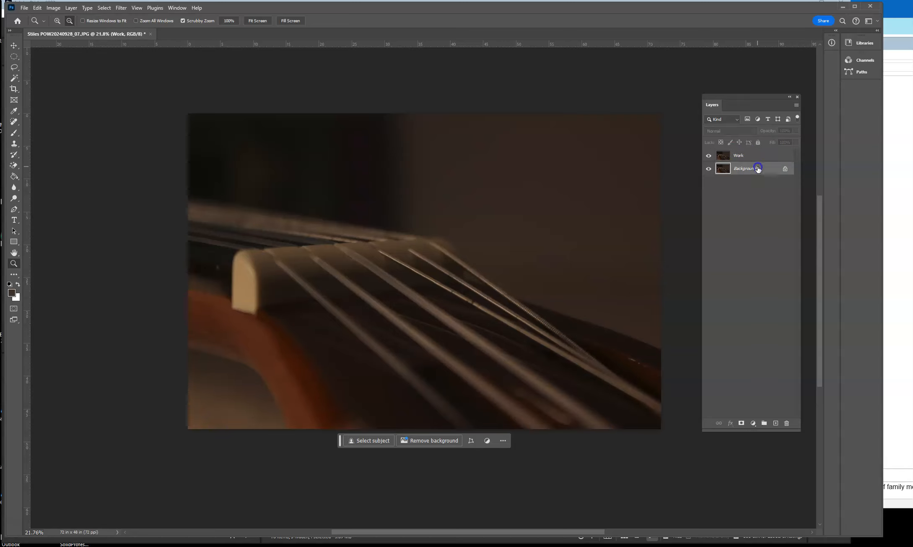
pyautogui.click(760, 157)
pyautogui.click(18, 170)
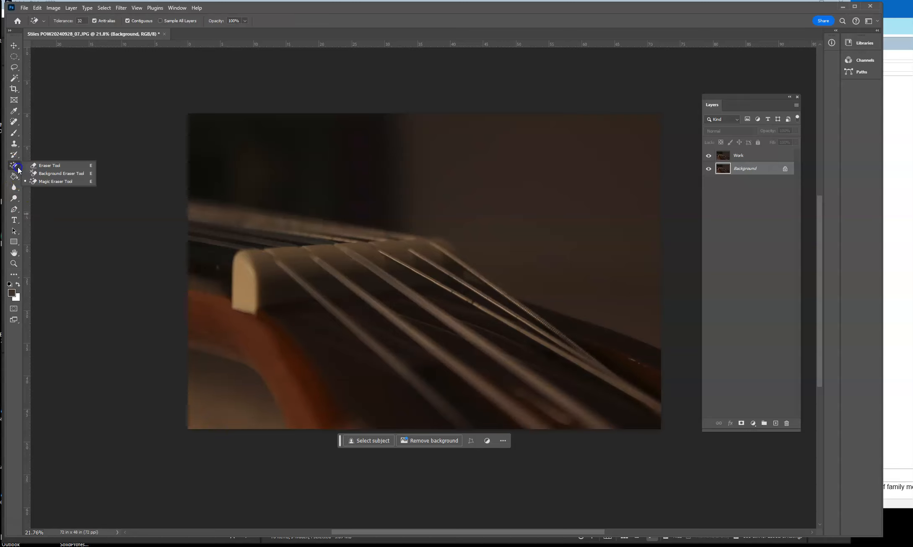
pyautogui.click(49, 165)
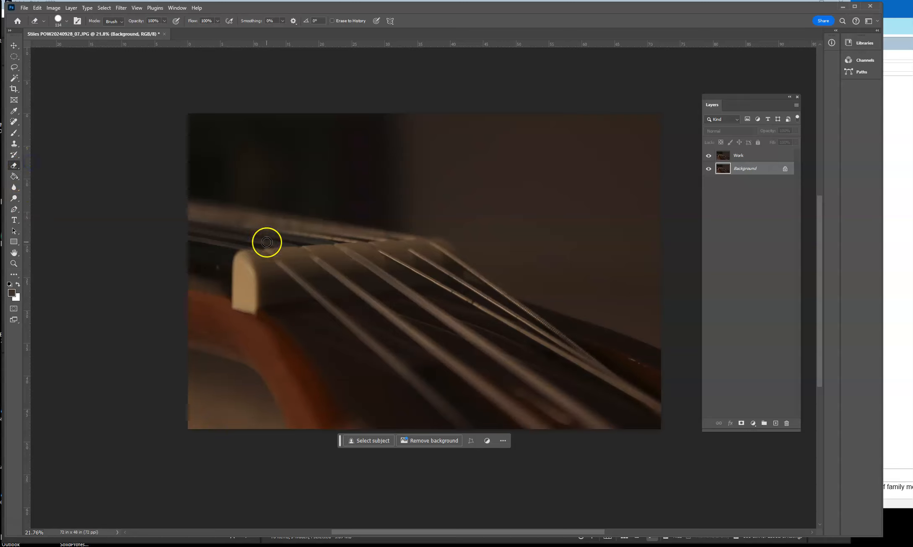
pyautogui.moveTo(358, 262)
pyautogui.mouseDown()
pyautogui.moveTo(414, 275)
pyautogui.moveTo(432, 305)
pyautogui.mouseUp()
pyautogui.moveTo(338, 254); pyautogui.dragTo(284, 223)
# - Hide the Work layer to inspect the erased strokes on the Background layer, and show it again
pyautogui.click(709, 157)
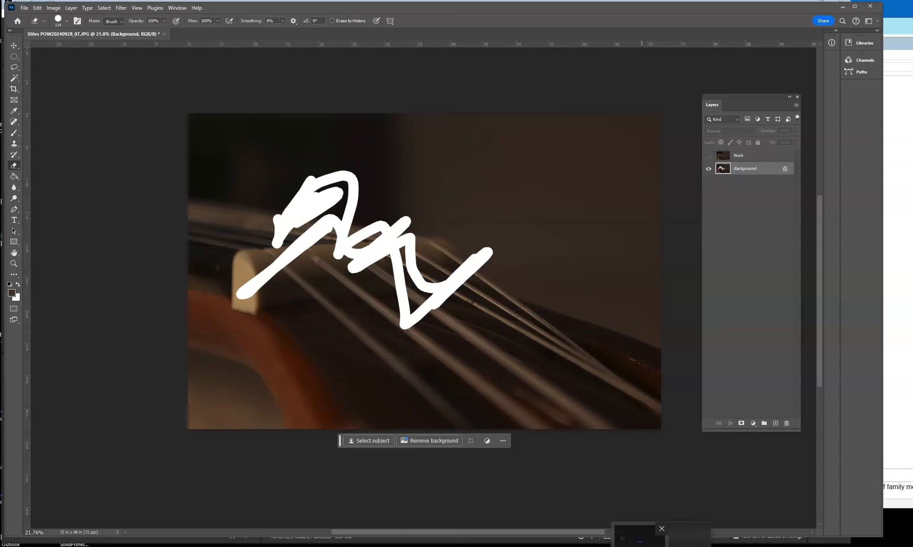
pyautogui.click(642, 532)
pyautogui.click(709, 156)
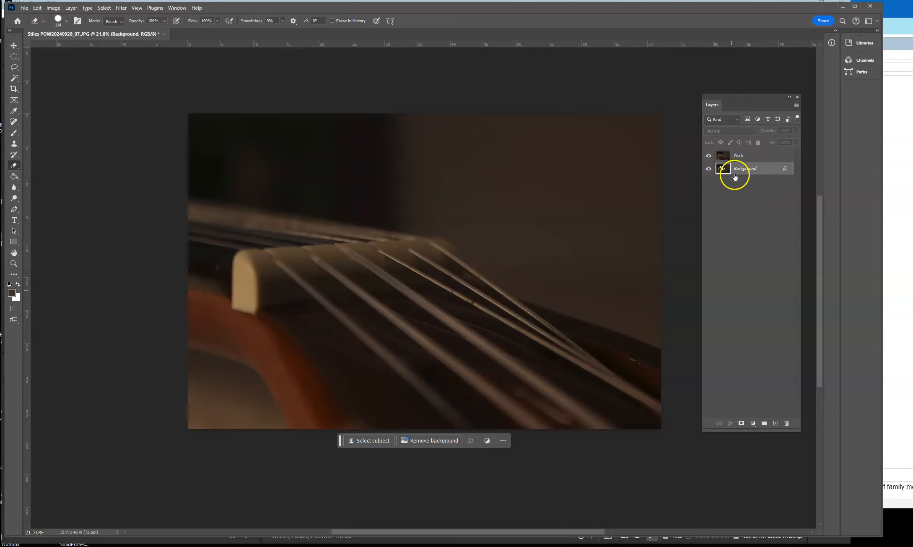
# - Show the History panel, revert the photo to the Duplicate Layer state, and move the panel off the photo
pyautogui.click(176, 8)
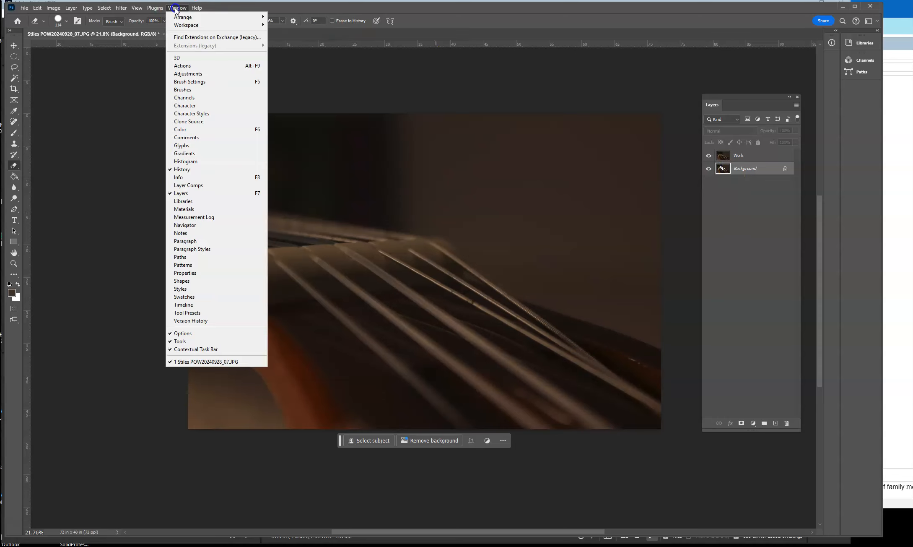
pyautogui.click(200, 169)
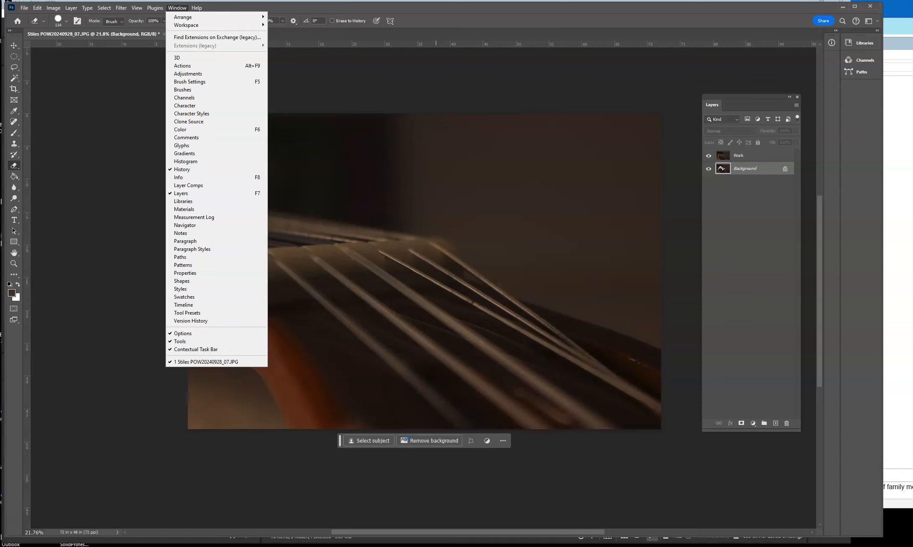
pyautogui.moveTo(792, 121)
pyautogui.mouseDown()
pyautogui.moveTo(570, 112)
pyautogui.moveTo(623, 104)
pyautogui.mouseUp()
pyautogui.click(620, 150)
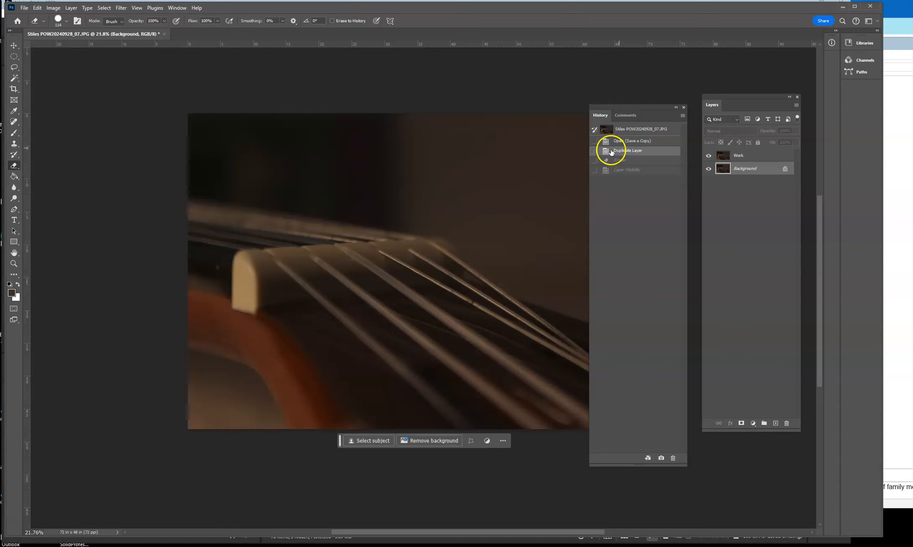
pyautogui.moveTo(647, 106); pyautogui.dragTo(751, 223)
# - Make the Work layer active and move the Layers panel slightly higher
pyautogui.click(743, 168)
pyautogui.click(748, 155)
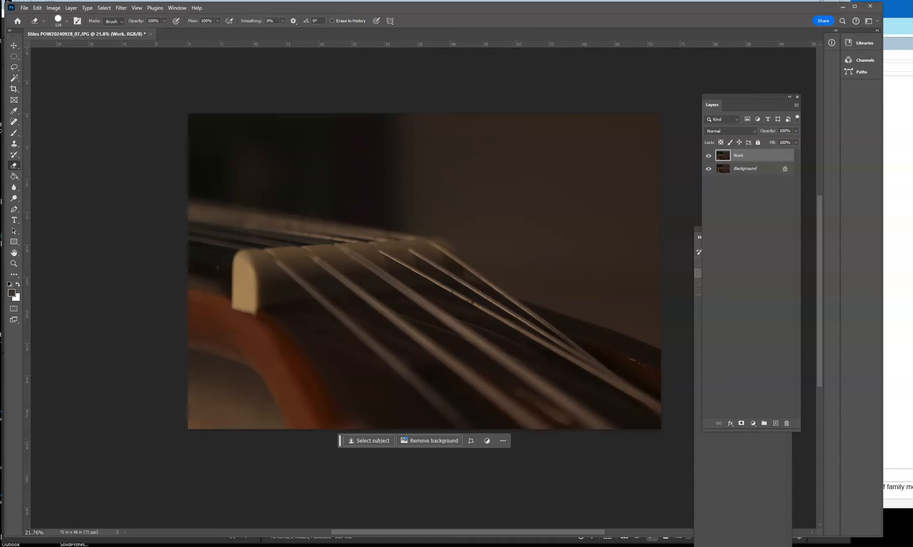
pyautogui.moveTo(746, 96); pyautogui.dragTo(738, 83)
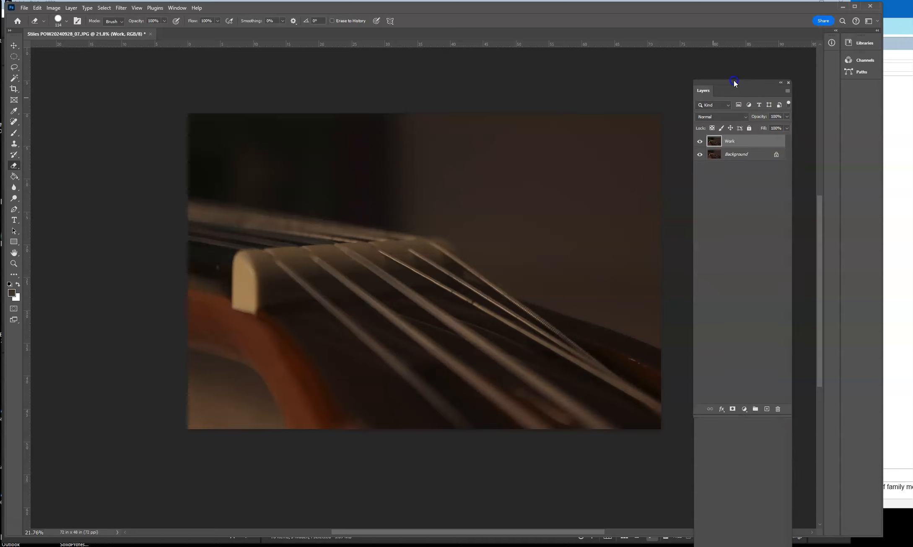
# - Add a Levels adjustment layer above the Work layer and move its Properties panel over the photo's dark upper area
pyautogui.click(745, 409)
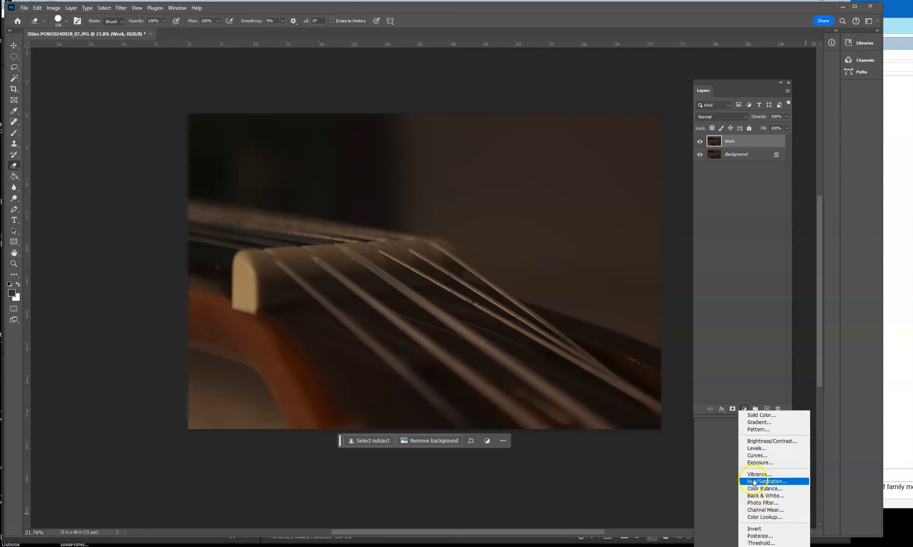
pyautogui.click(764, 449)
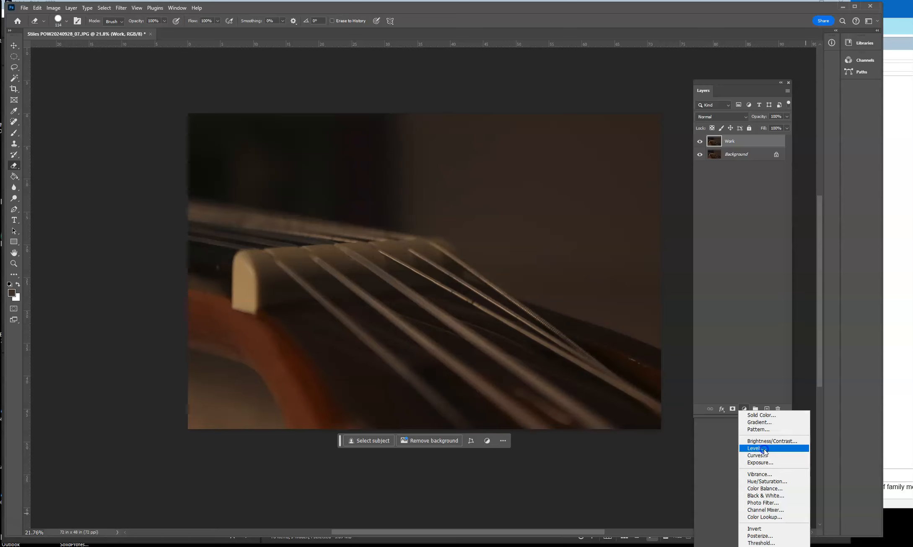
pyautogui.click(764, 450)
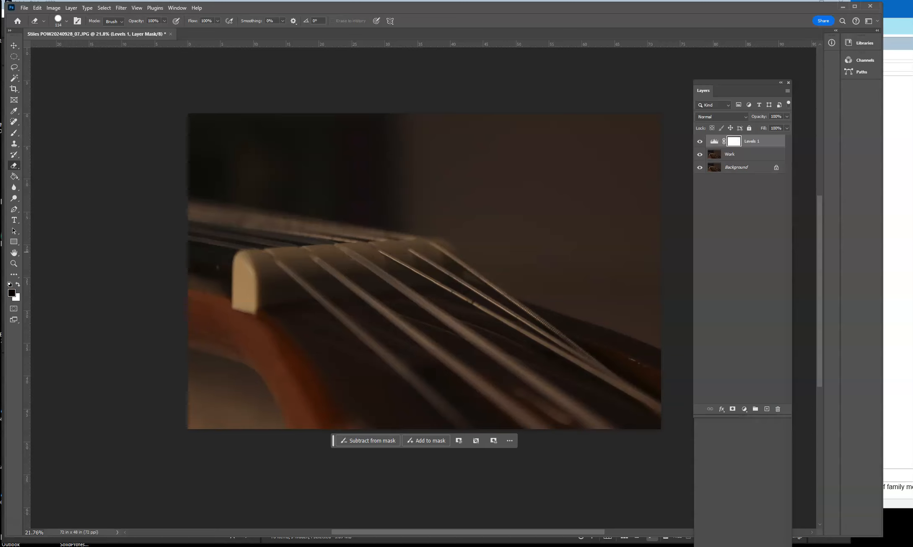
pyautogui.moveTo(784, 67); pyautogui.dragTo(574, 63)
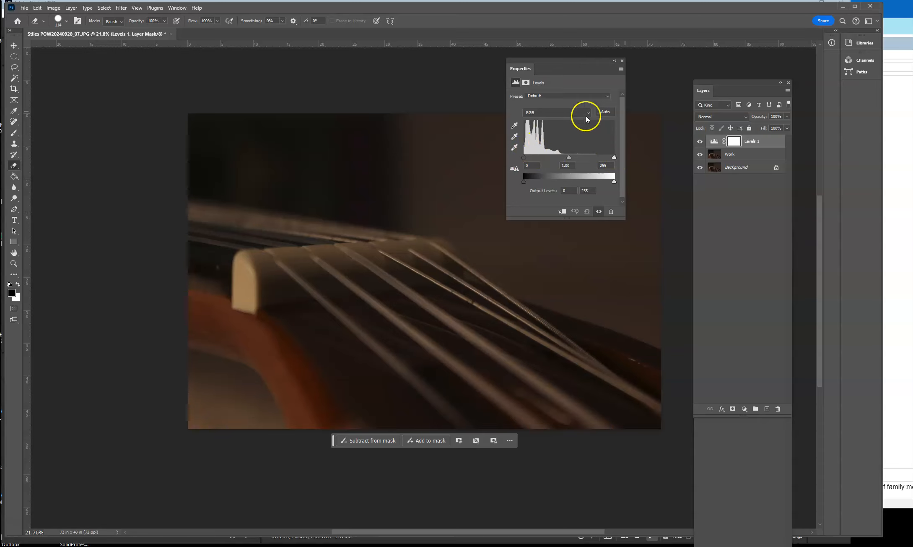
# - Preview the clipped highlights and shadows using the Levels white-point and black-point eyedroppers
pyautogui.click(514, 149)
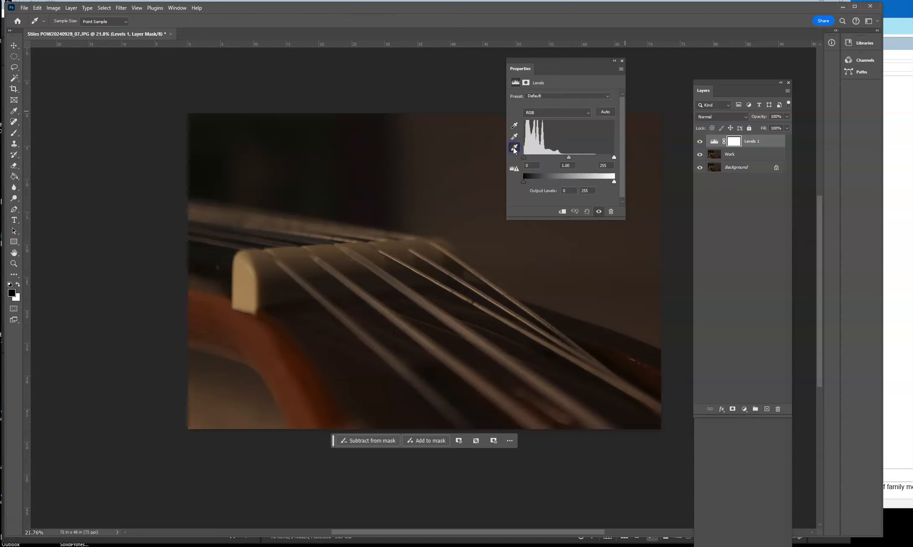
pyautogui.click(402, 198)
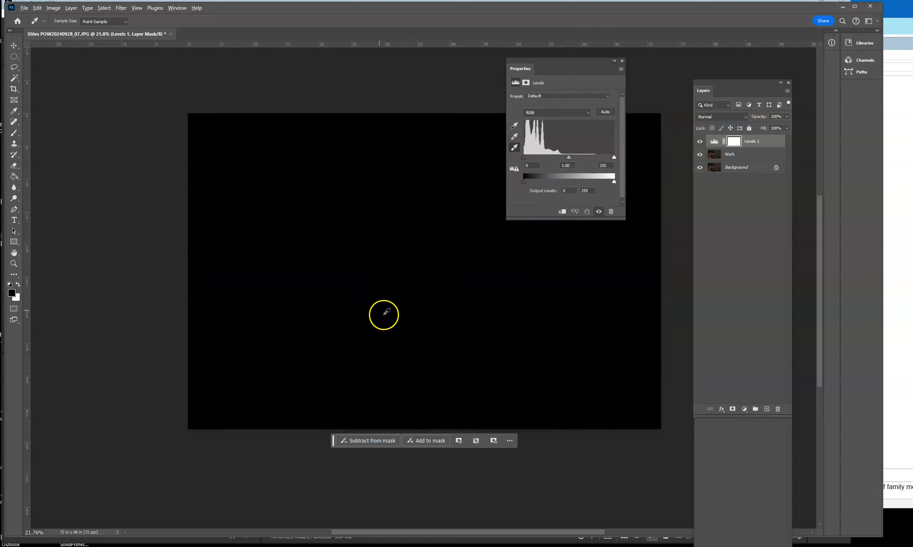
pyautogui.click(515, 126)
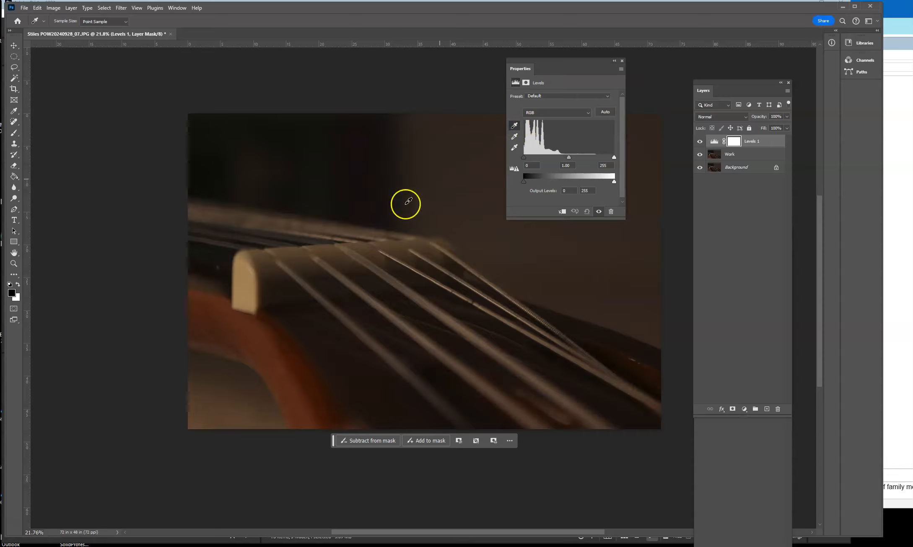
pyautogui.press('alt')
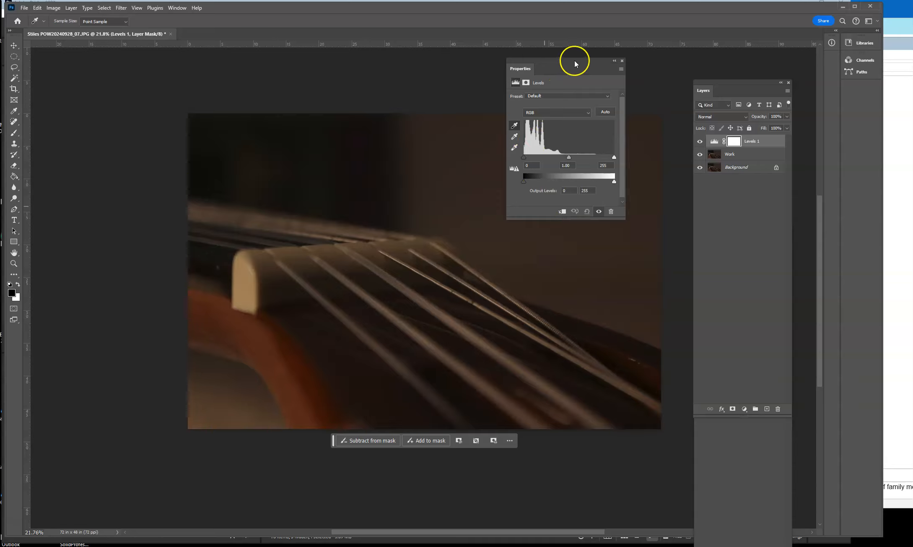
# - Set the Levels white input to 200 and the midtone input to 0.96, and close the adjustment's properties
pyautogui.moveTo(577, 61); pyautogui.dragTo(587, 65)
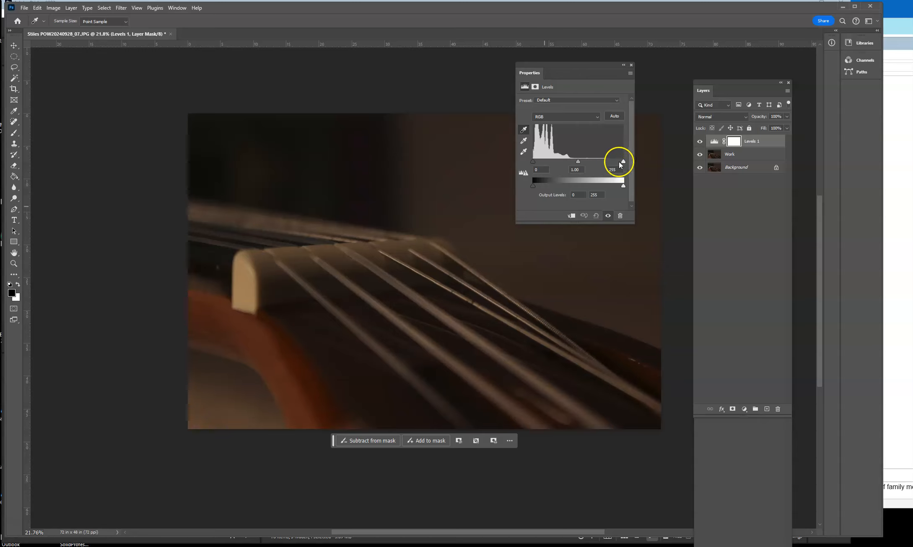
pyautogui.moveTo(622, 164); pyautogui.dragTo(613, 164)
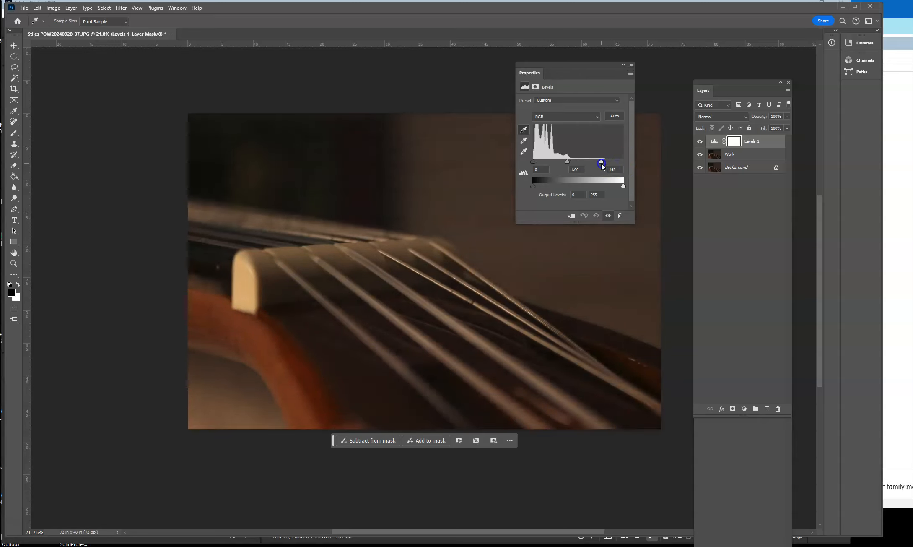
pyautogui.moveTo(601, 162); pyautogui.dragTo(571, 160)
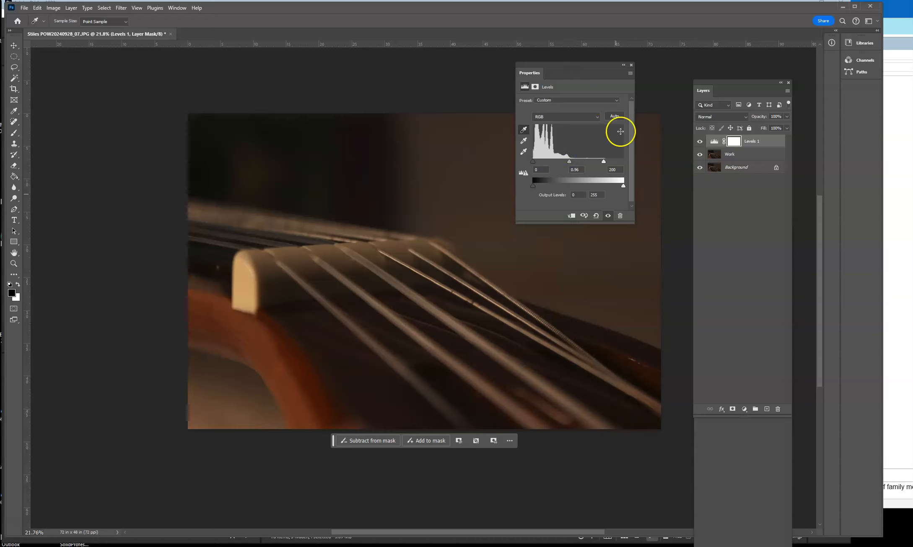
pyautogui.moveTo(585, 66); pyautogui.dragTo(738, 200)
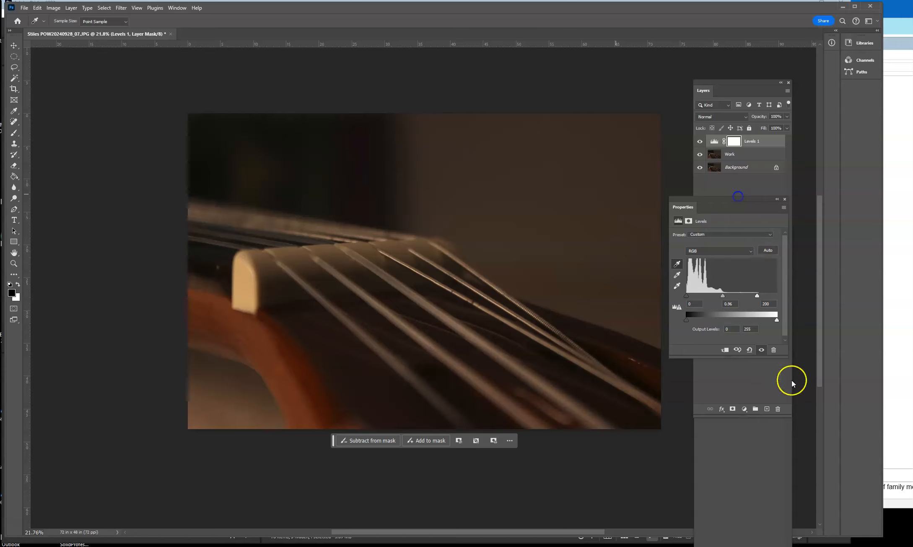
pyautogui.click(783, 199)
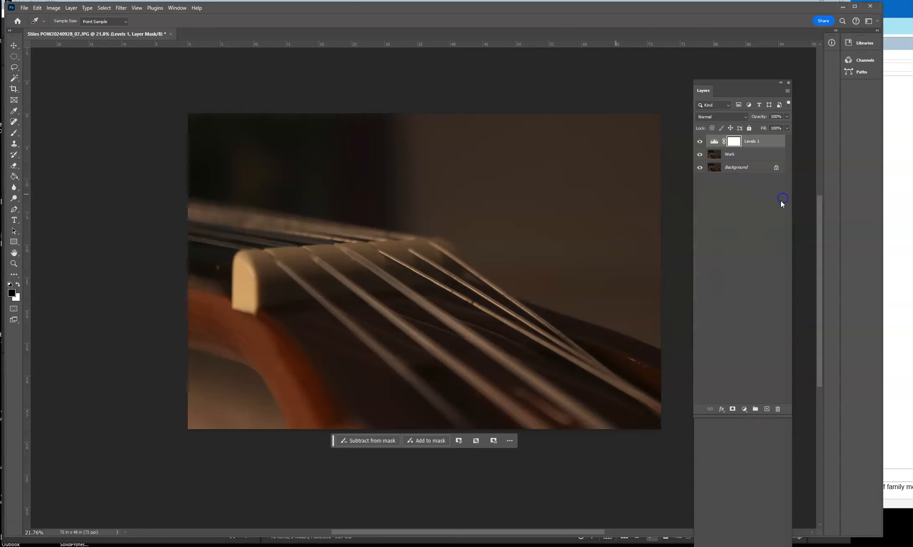
# - Add a second Levels adjustment layer with default settings above the first and close its properties
pyautogui.click(744, 409)
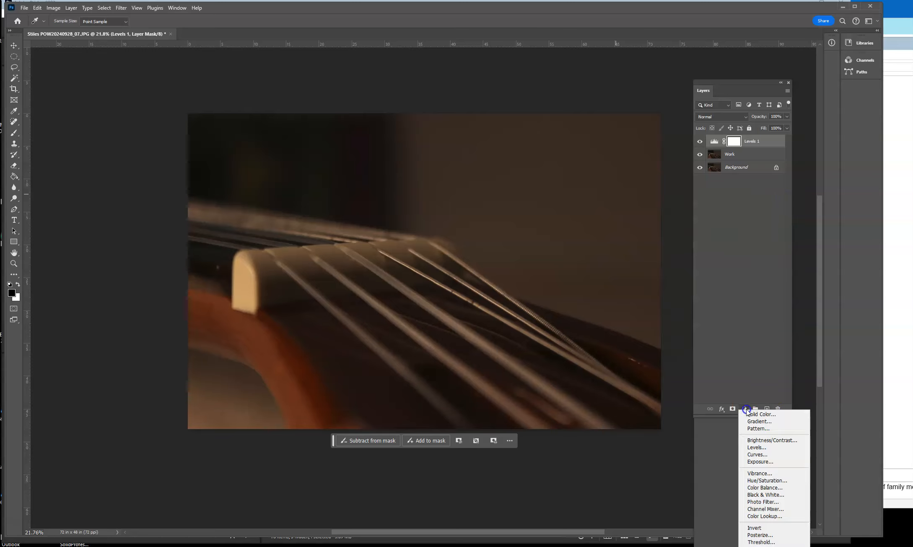
pyautogui.click(758, 447)
pyautogui.press('e')
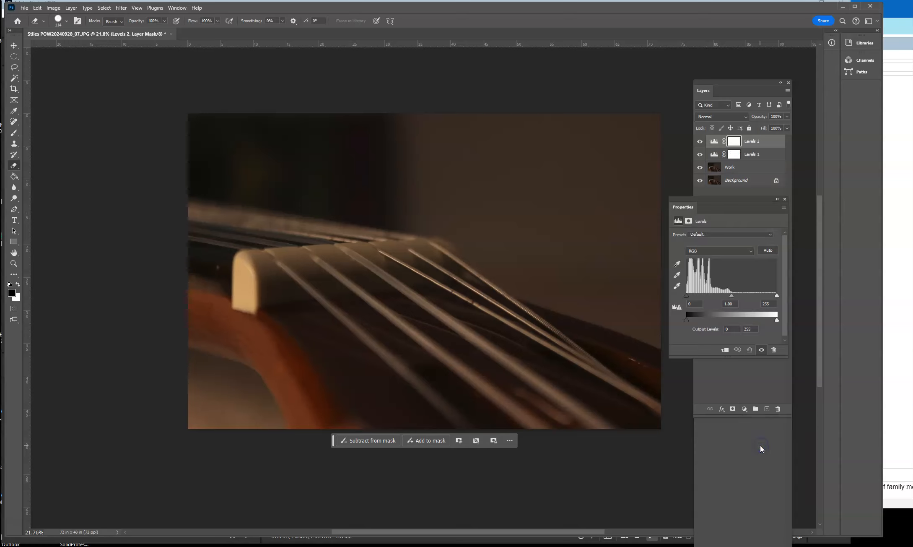
pyautogui.click(784, 199)
# - Add an Exposure adjustment layer at the top of the stack with exposure +0.72 and close its properties
pyautogui.click(744, 409)
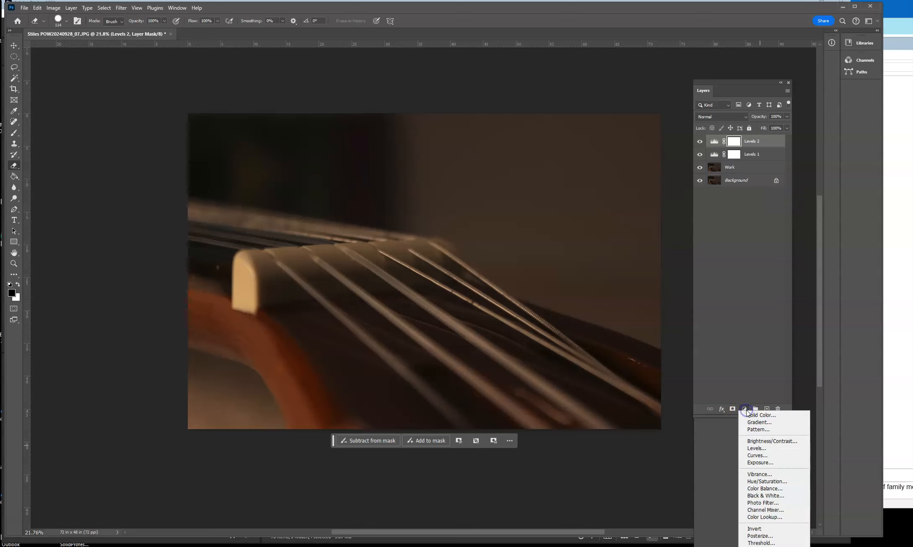
pyautogui.click(760, 462)
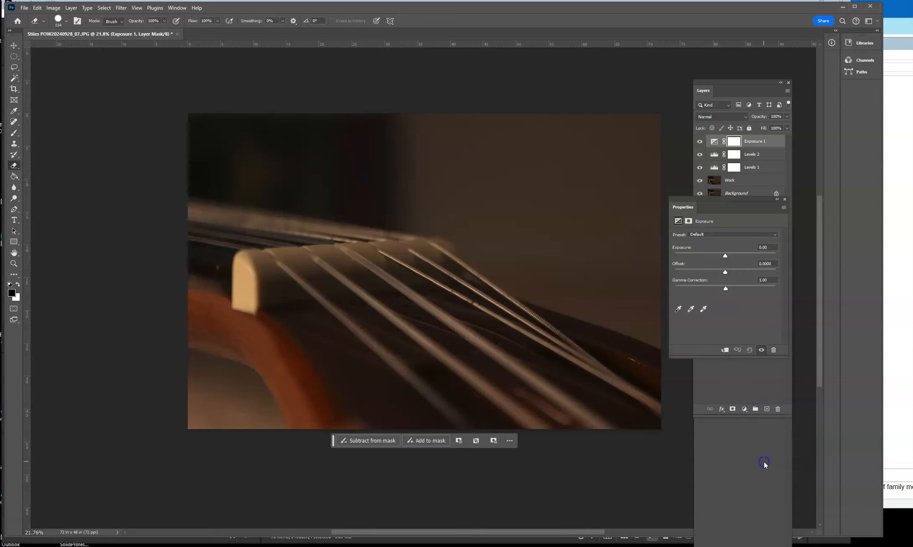
pyautogui.moveTo(727, 259)
pyautogui.mouseDown()
pyautogui.moveTo(764, 252)
pyautogui.moveTo(731, 258)
pyautogui.mouseUp()
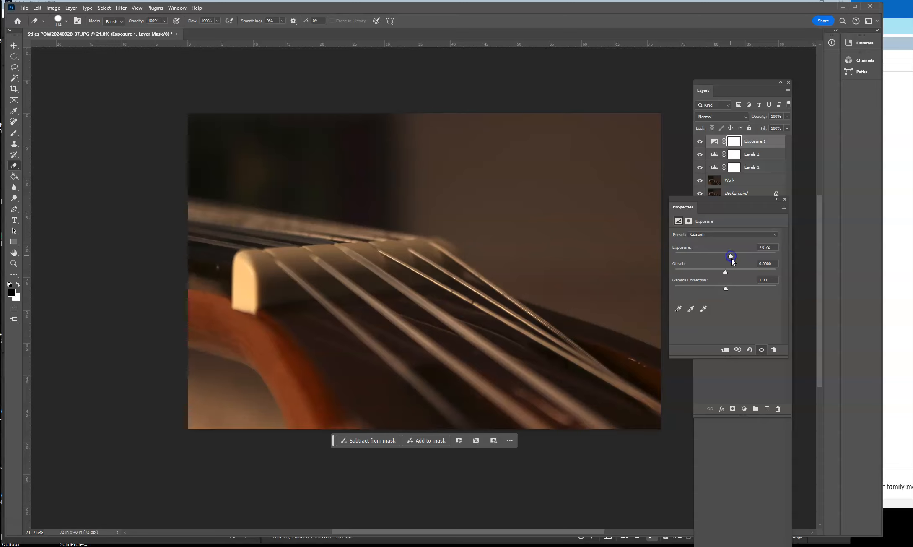
pyautogui.click(785, 202)
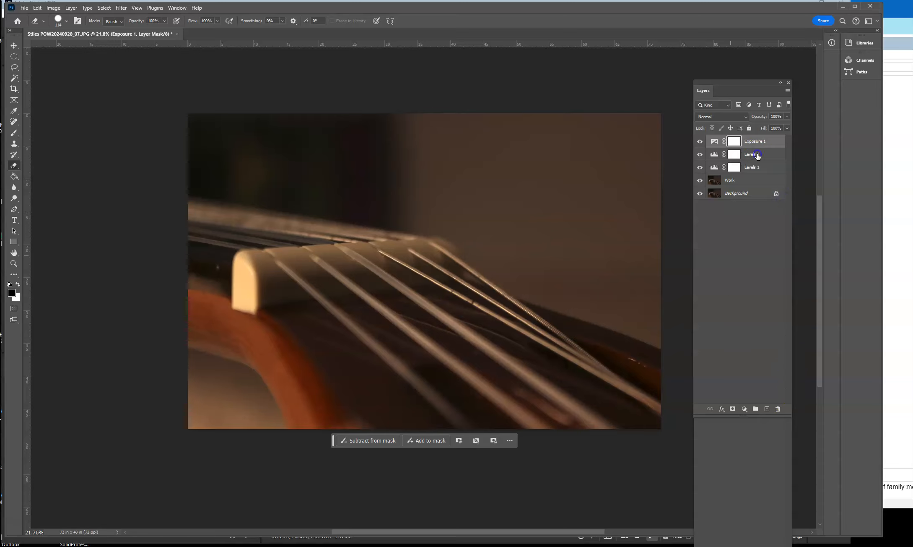
# - Delete the Levels 2 adjustment layer together with its mask
pyautogui.click(768, 155)
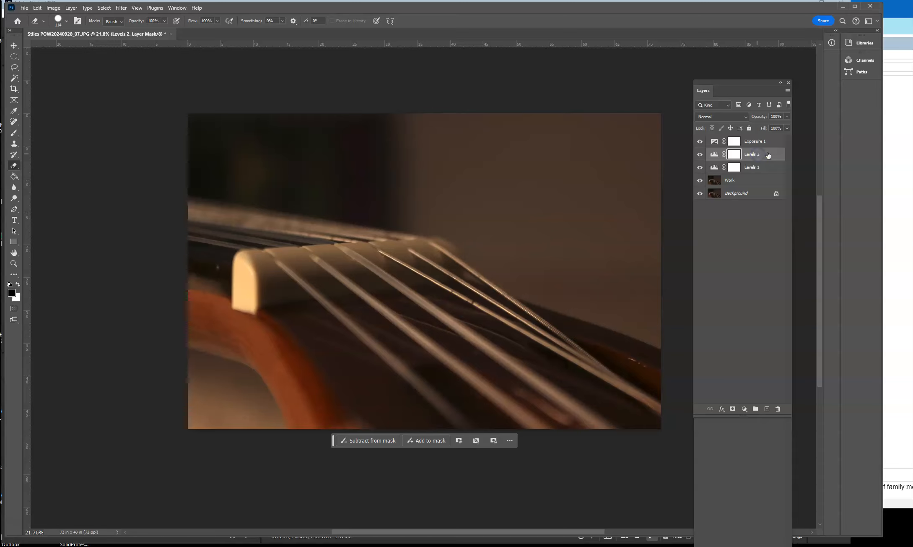
pyautogui.click(777, 409)
pyautogui.click(401, 197)
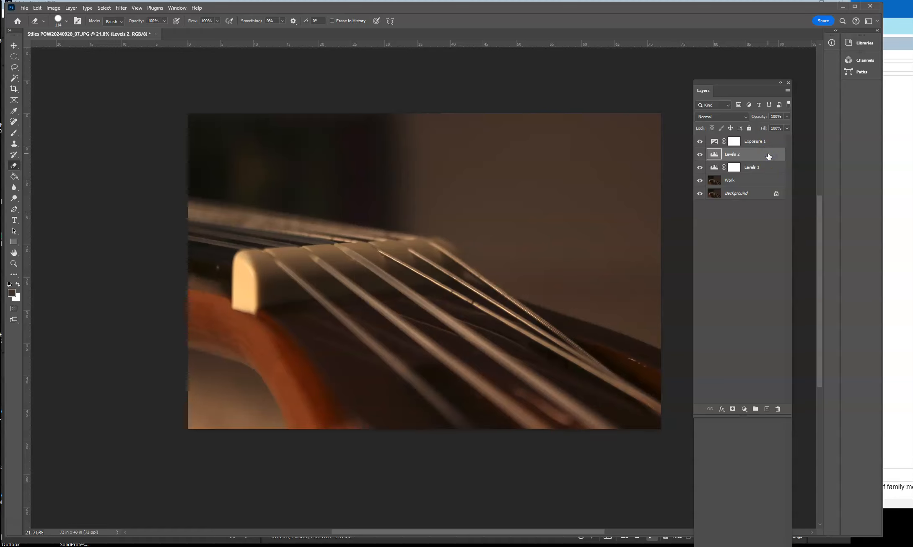
pyautogui.click(778, 411)
pyautogui.click(405, 201)
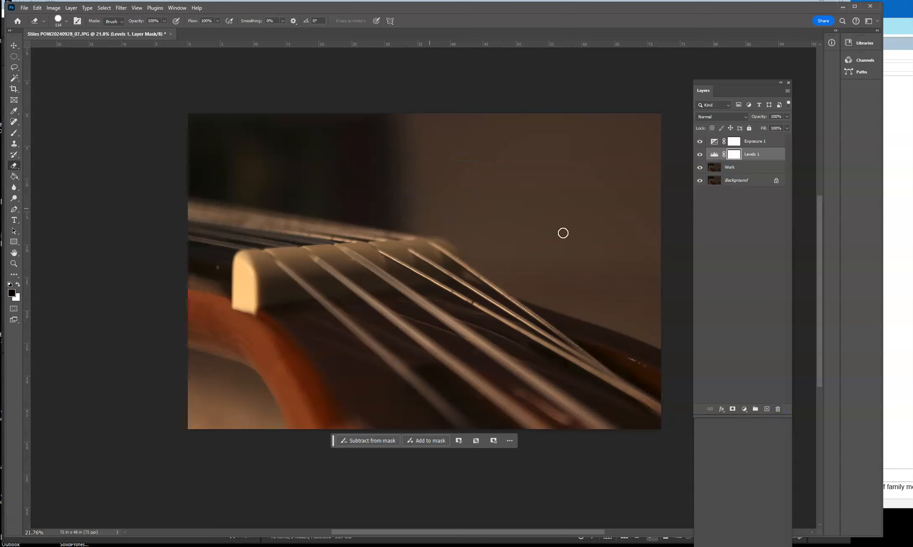
# - Add a Hue/Saturation adjustment layer directly above Levels 1, raise its saturation slightly, and close its properties
pyautogui.click(714, 155)
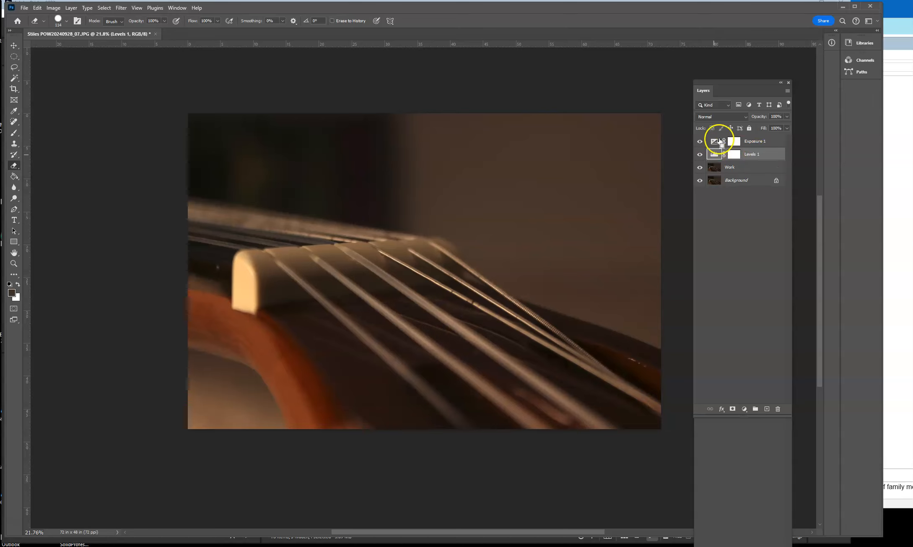
pyautogui.click(745, 409)
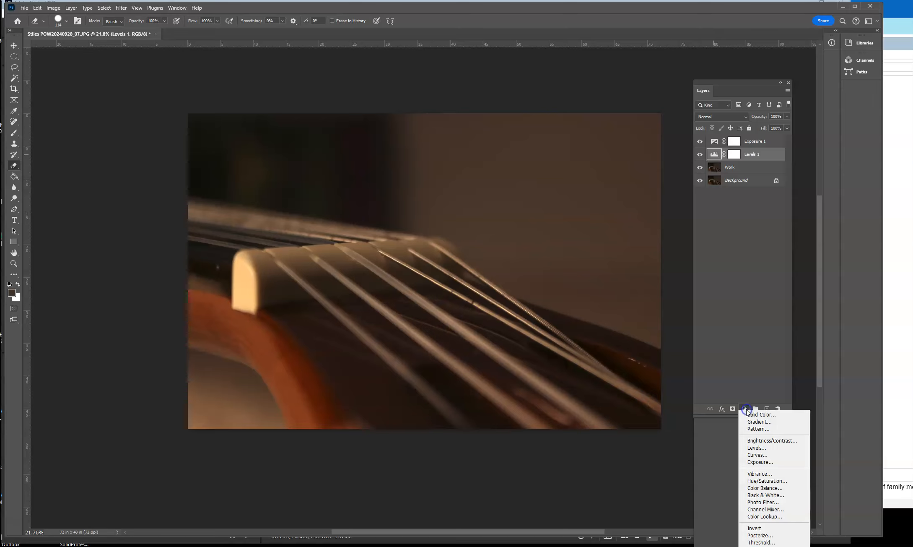
pyautogui.click(768, 480)
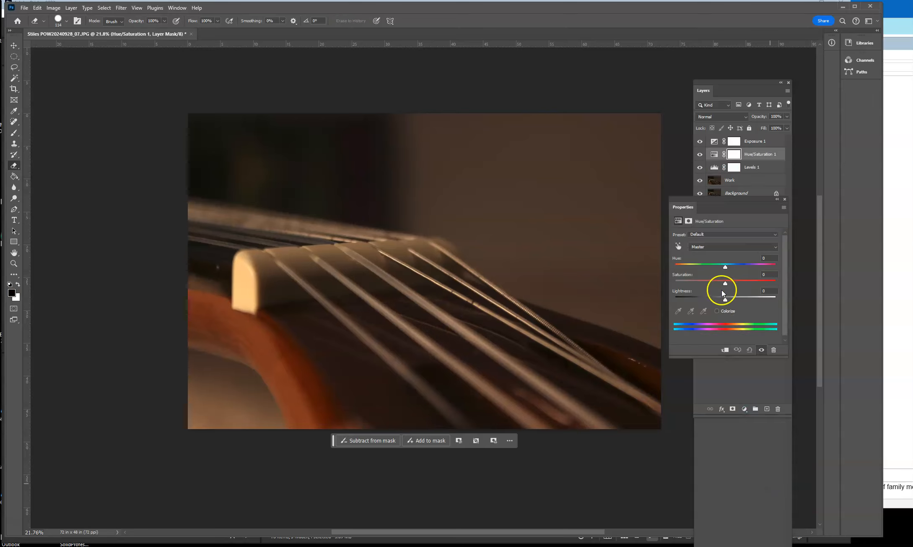
pyautogui.moveTo(725, 283)
pyautogui.mouseDown()
pyautogui.moveTo(758, 283)
pyautogui.moveTo(730, 282)
pyautogui.mouseUp()
pyautogui.click(785, 198)
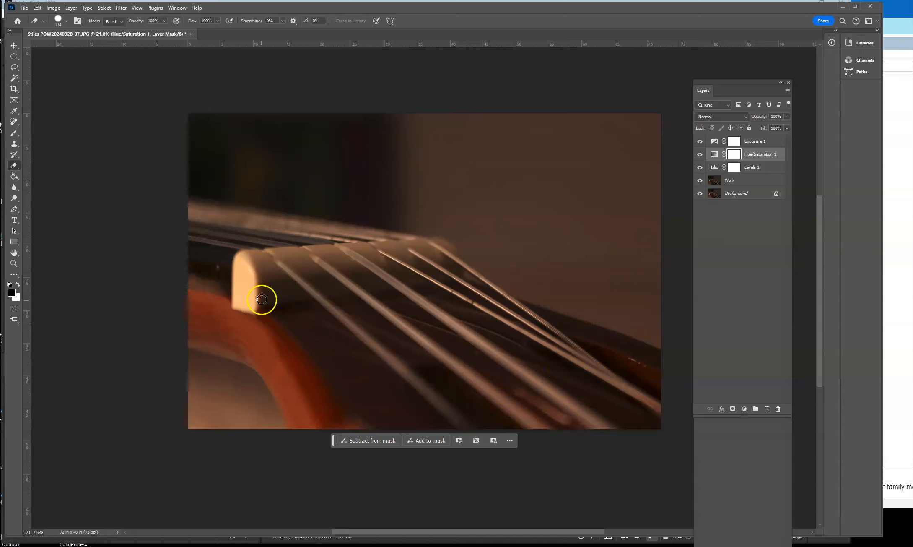
# - Start a crop with the 5 : 7 ratio preset and swap it to landscape orientation, 7 wide by 5 high
pyautogui.click(13, 89)
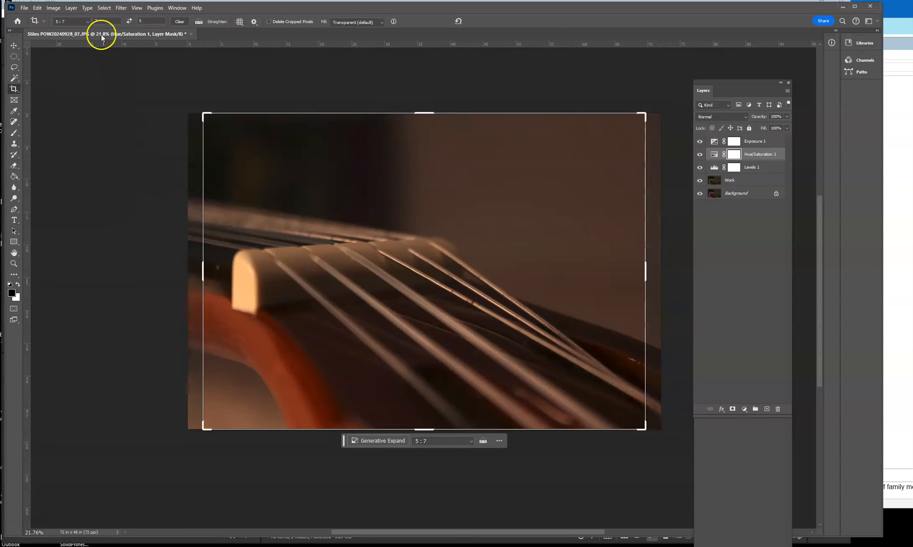
pyautogui.click(87, 22)
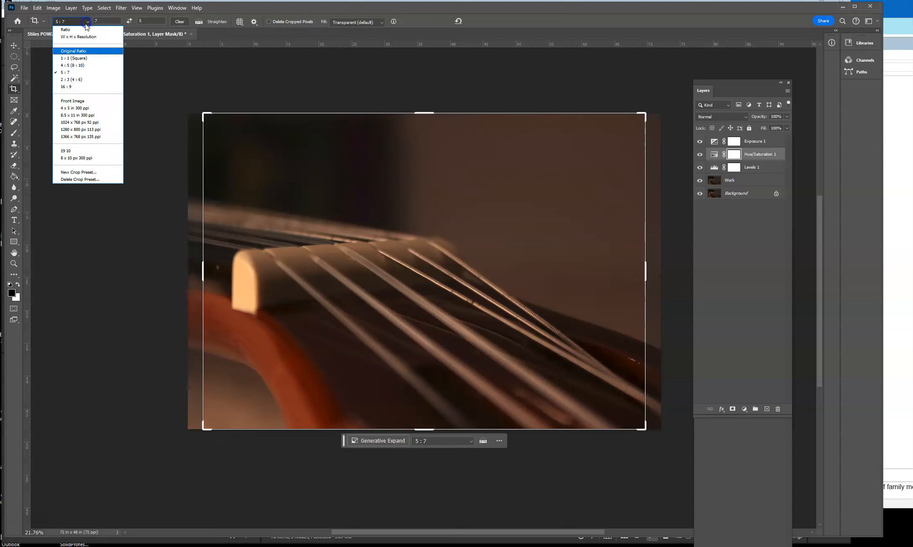
pyautogui.click(67, 72)
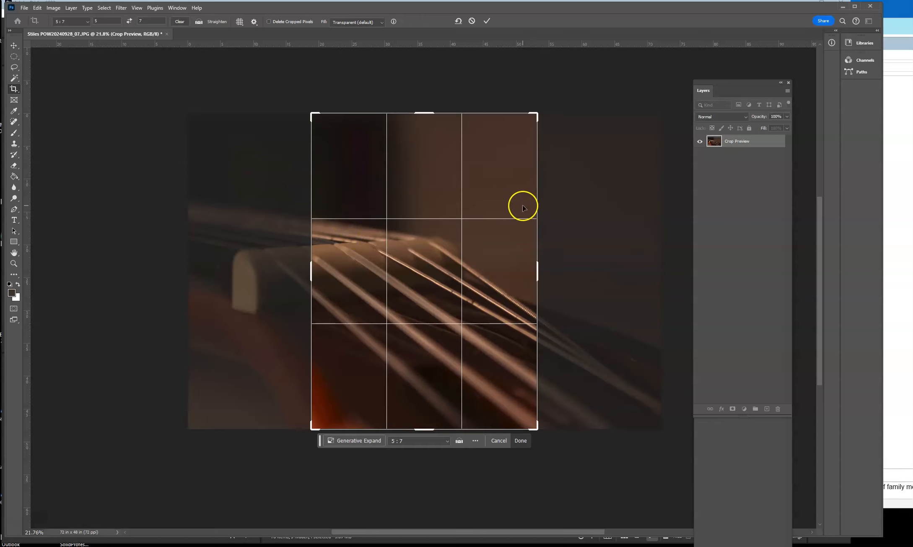
pyautogui.click(130, 20)
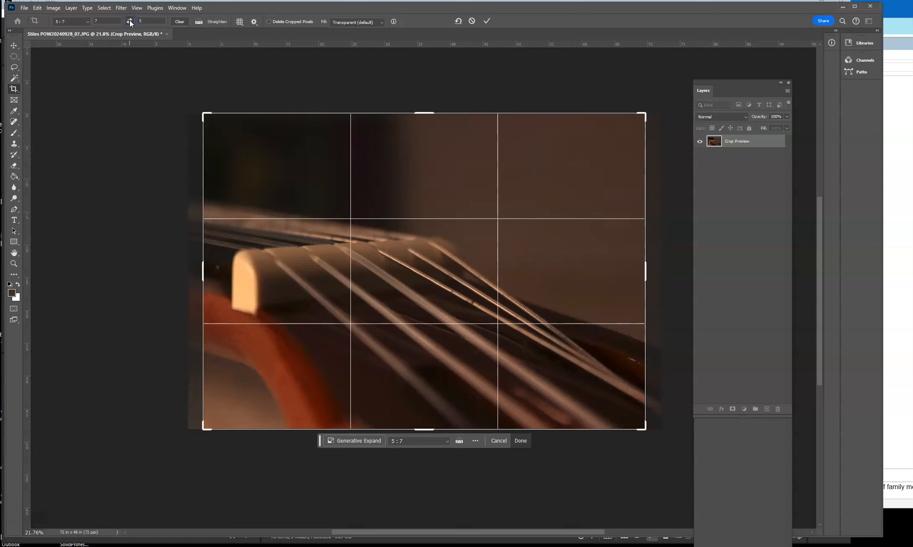
# - Shrink the crop frame slightly inside the photo, position the guitar nut and strings within it without empty canvas, and apply the crop
pyautogui.moveTo(646, 116); pyautogui.dragTo(633, 127)
pyautogui.moveTo(597, 187)
pyautogui.mouseDown()
pyautogui.moveTo(610, 196)
pyautogui.moveTo(581, 191)
pyautogui.mouseUp()
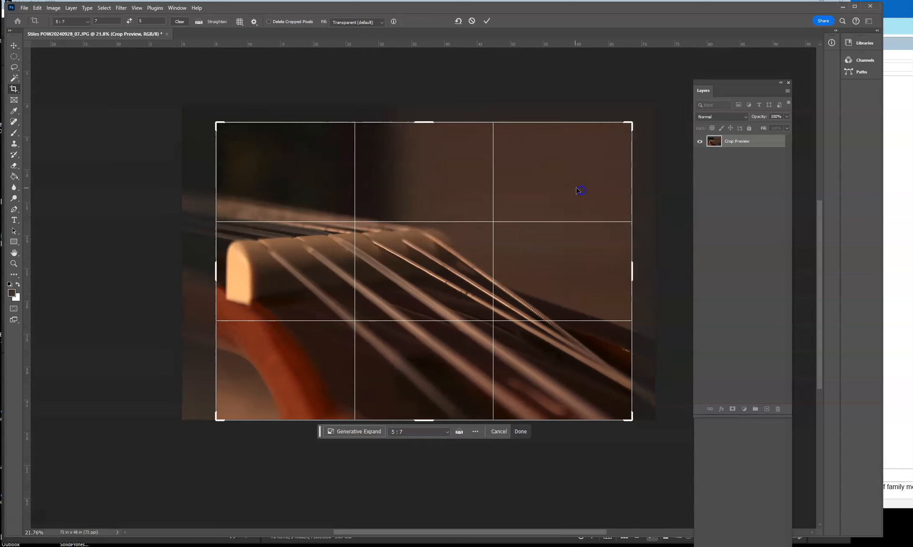
pyautogui.moveTo(218, 122); pyautogui.dragTo(213, 119)
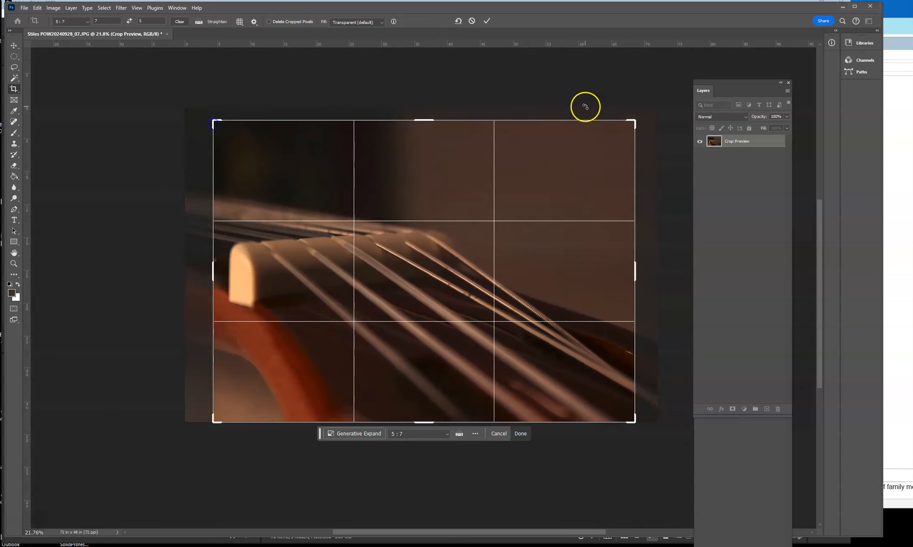
pyautogui.moveTo(637, 117)
pyautogui.mouseDown()
pyautogui.moveTo(652, 123)
pyautogui.moveTo(644, 95)
pyautogui.moveTo(620, 85)
pyautogui.moveTo(646, 104)
pyautogui.mouseUp()
pyautogui.moveTo(213, 268); pyautogui.dragTo(207, 266)
pyautogui.moveTo(340, 288); pyautogui.dragTo(342, 295)
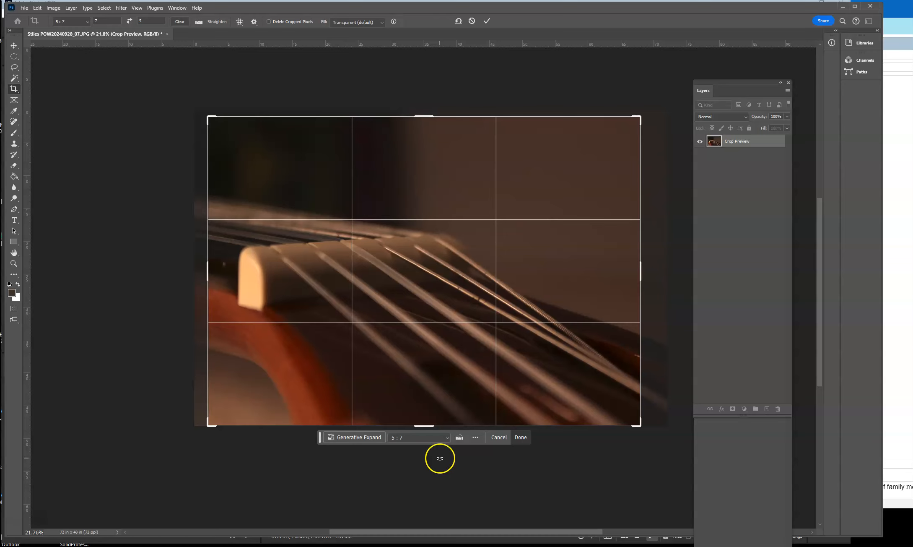
pyautogui.moveTo(455, 379); pyautogui.dragTo(448, 356)
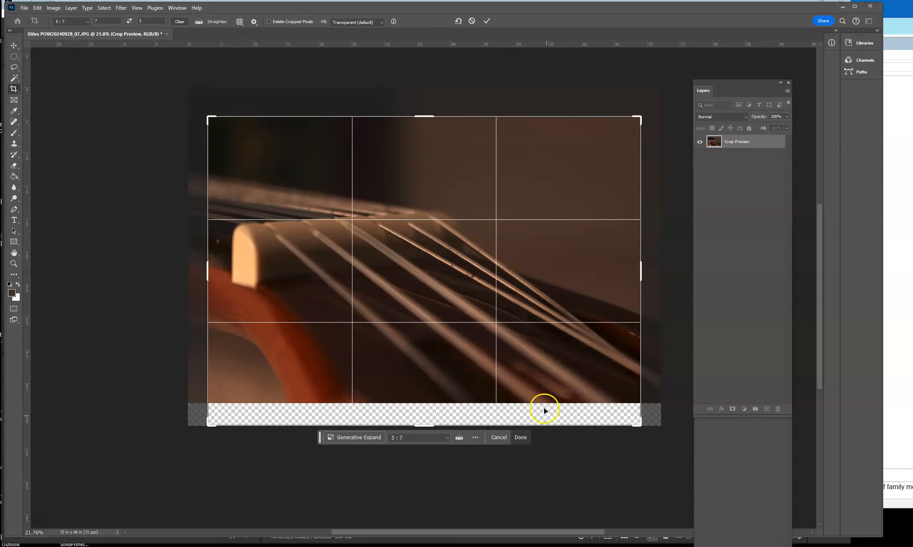
pyautogui.moveTo(417, 257); pyautogui.dragTo(424, 282)
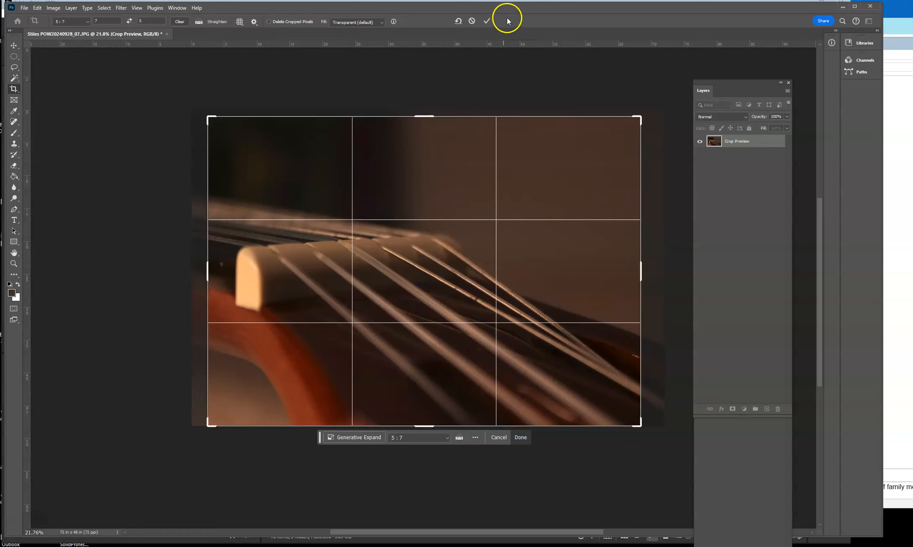
pyautogui.click(487, 22)
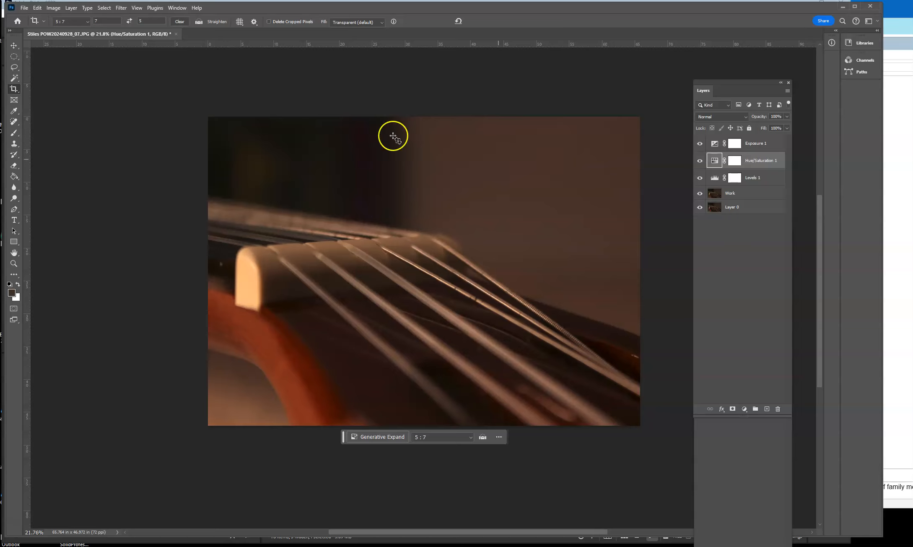
# - Set the image width to 7 inches with Resample turned off, keeping the pixel dimensions, and apply the new image size
pyautogui.click(53, 8)
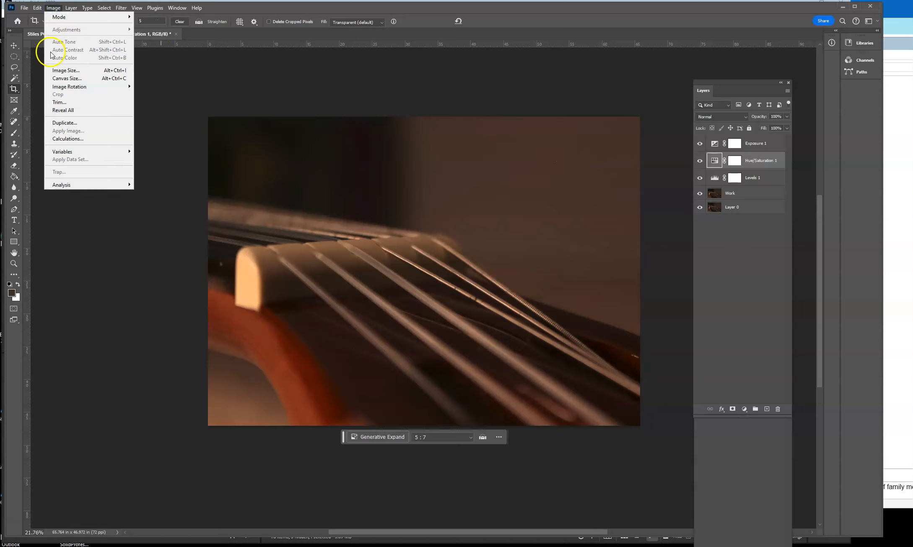
pyautogui.click(59, 70)
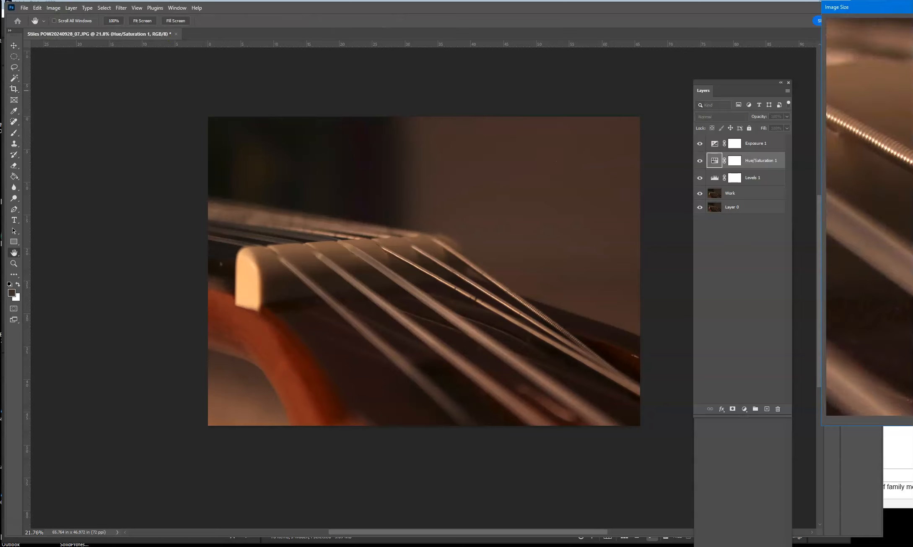
pyautogui.moveTo(902, 7); pyautogui.dragTo(399, 55)
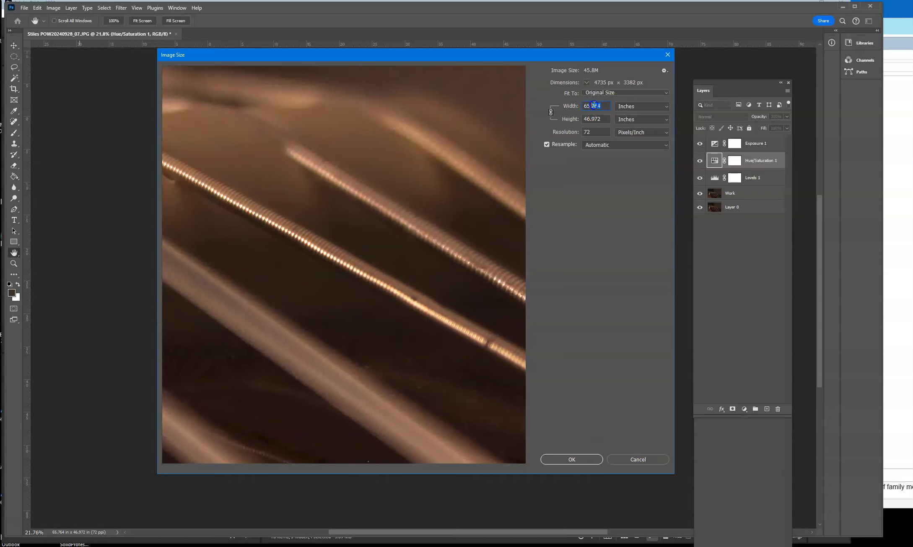
pyautogui.write('7')
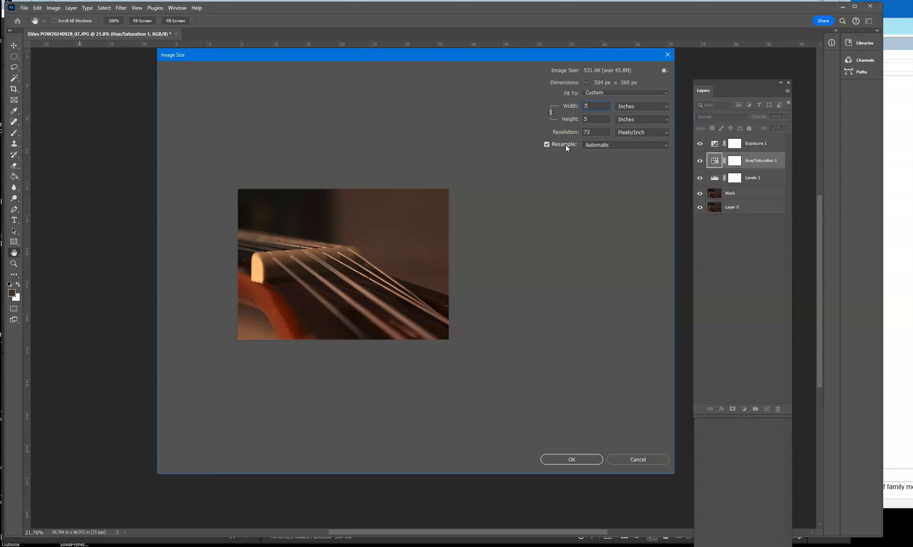
pyautogui.hotkey('ctrl', 'z')
pyautogui.click(547, 144)
pyautogui.click(599, 105)
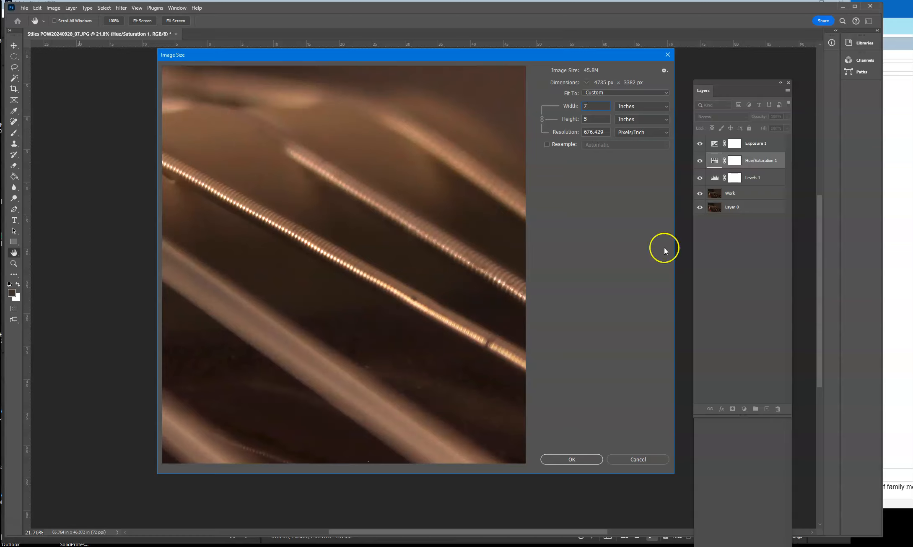
pyautogui.click(573, 459)
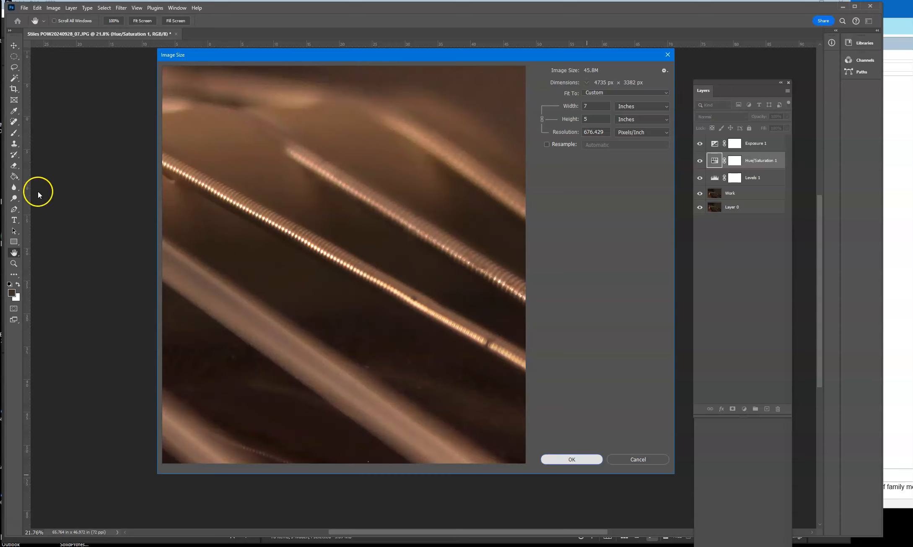
pyautogui.press('c')
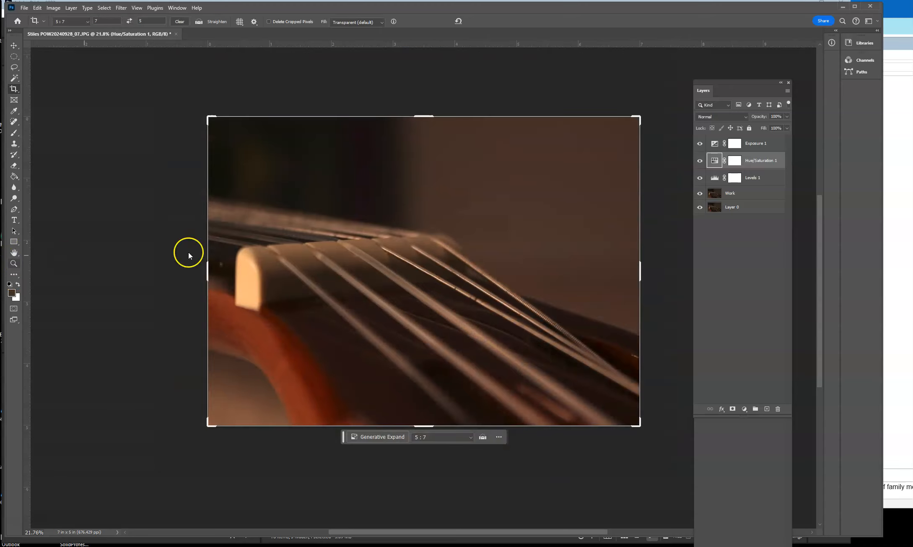
pyautogui.press('Escape')
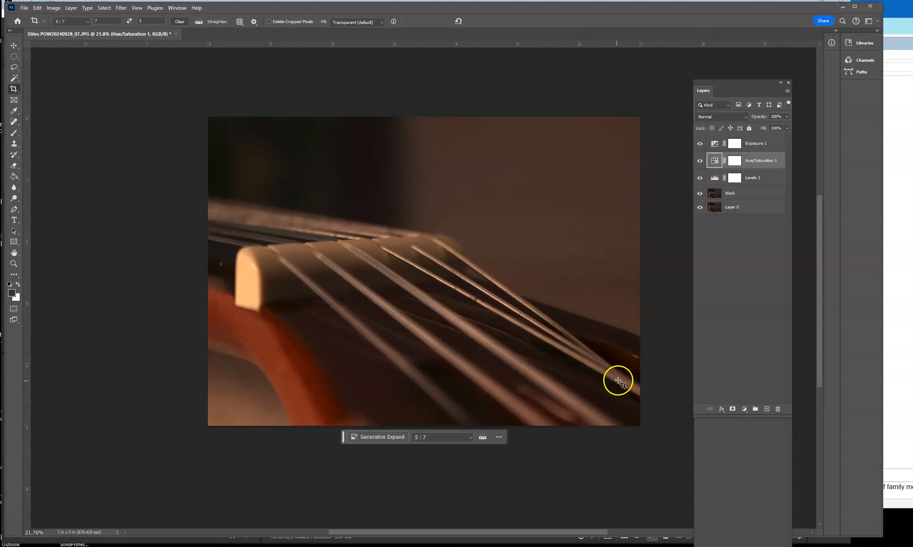
# - Check the document's print width, height and resolution in Image Size, and close it without making changes
pyautogui.click(53, 8)
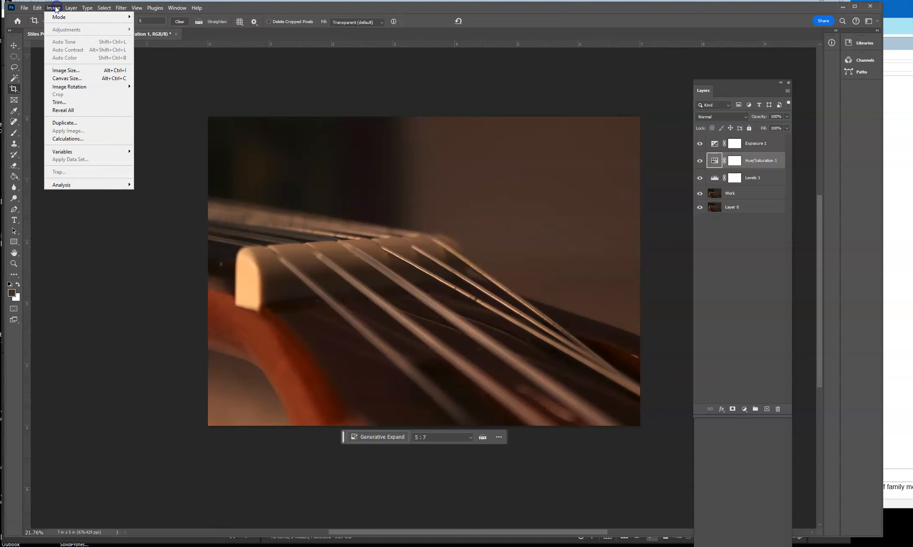
pyautogui.click(69, 71)
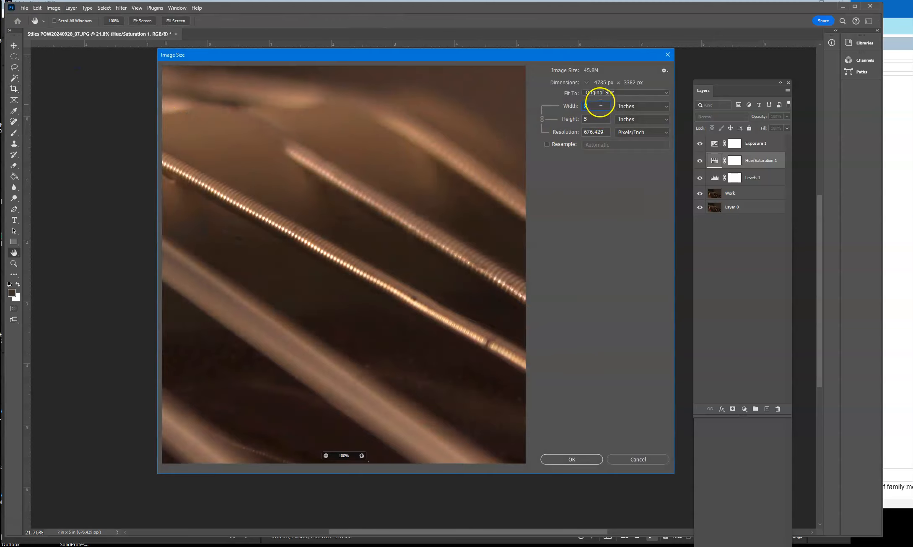
pyautogui.click(668, 55)
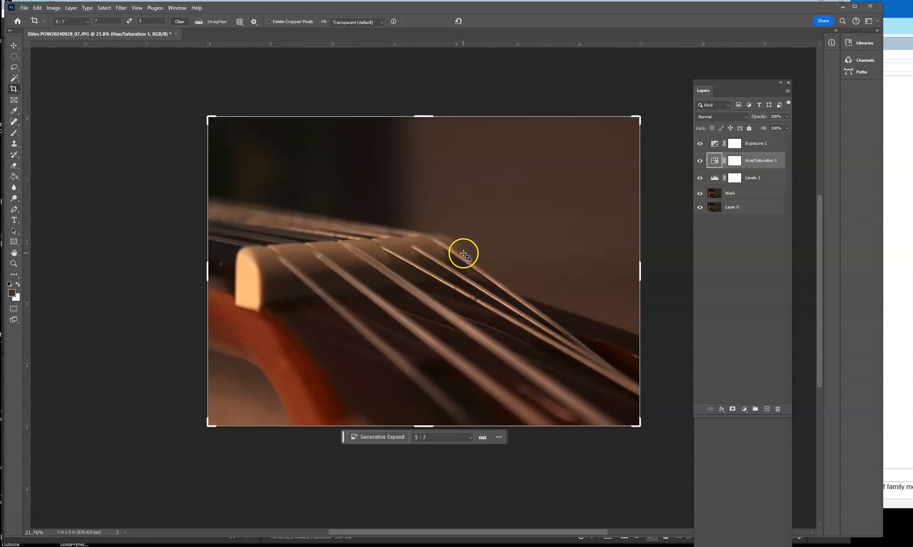
pyautogui.click(53, 8)
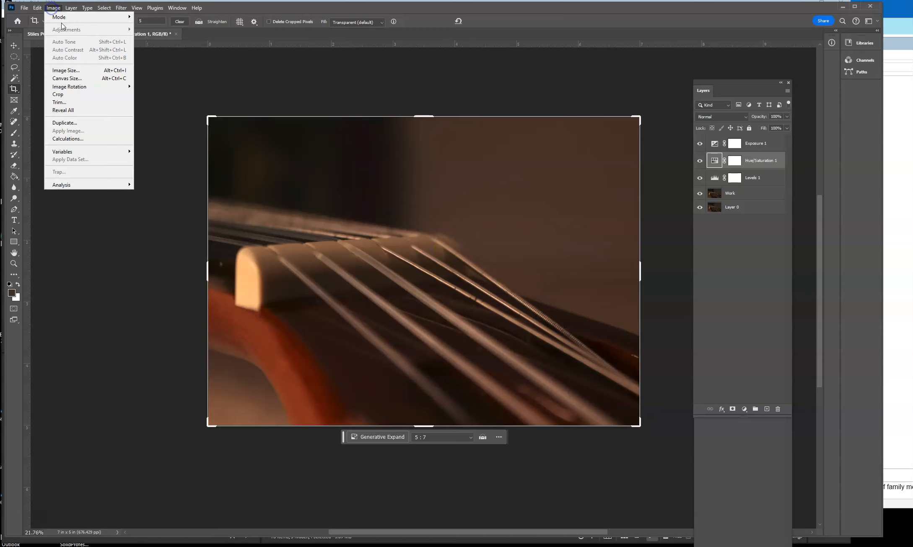
pyautogui.click(68, 70)
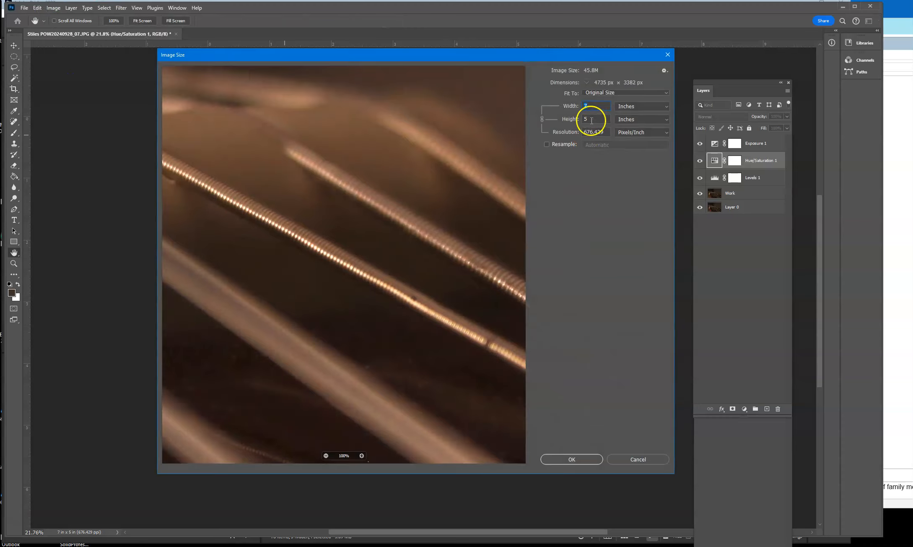
pyautogui.click(593, 117)
pyautogui.click(638, 459)
pyautogui.press('c')
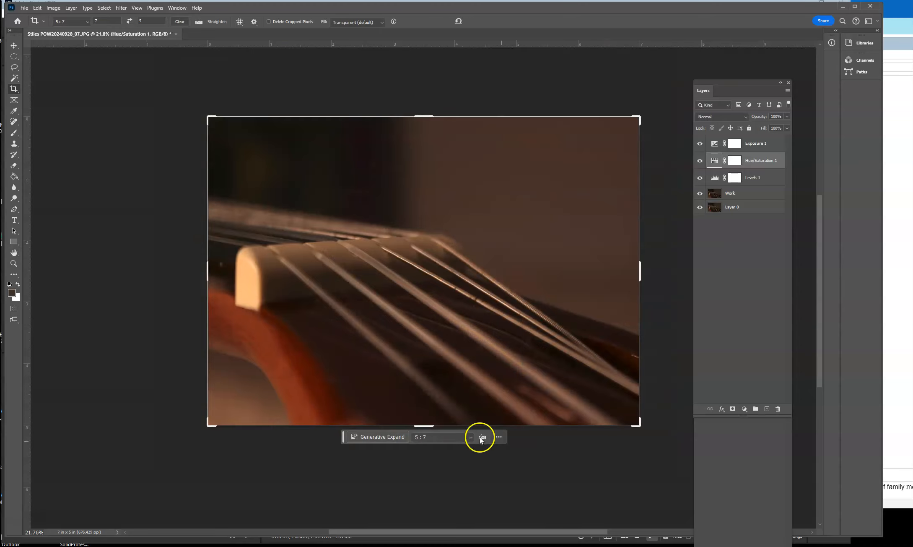